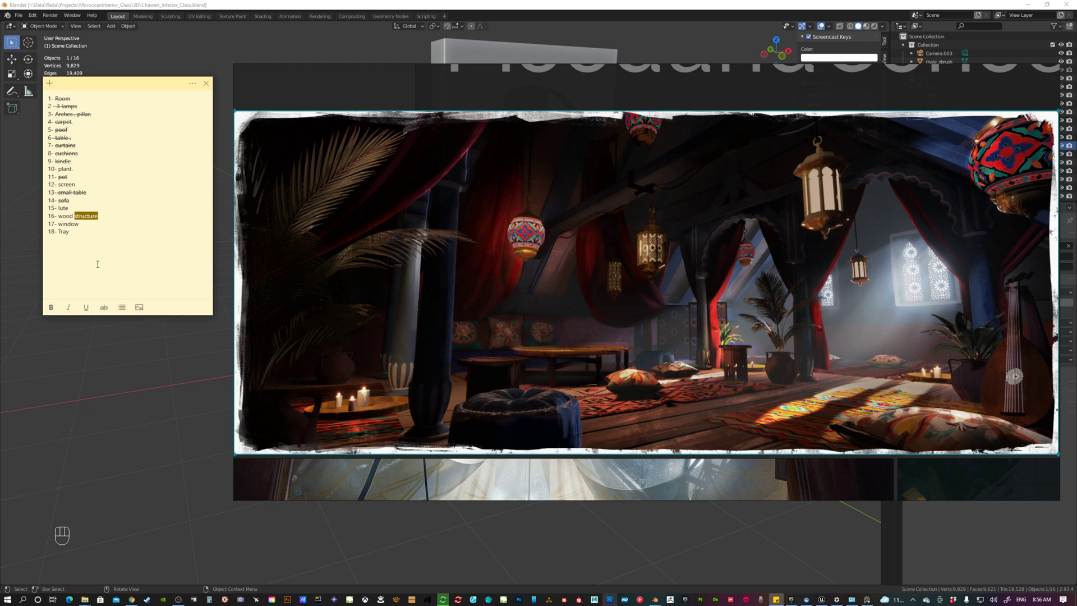
Switch from the prop list notes to Blender and hide every object in the Props collection.
{"action": "double_click", "coordinate": [65, 233]}
{"action": "key", "text": "alt+Tab"}
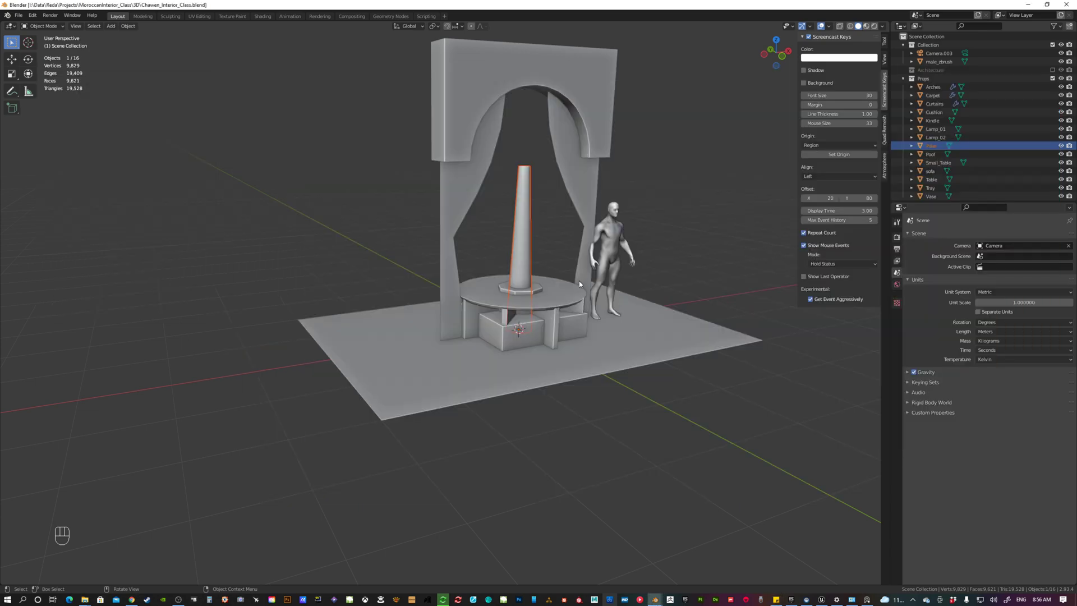
{"action": "mouse_move", "coordinate": [521, 272]}
{"action": "middle_mouse_down"}
{"action": "mouse_move", "coordinate": [514, 265]}
{"action": "mouse_move", "coordinate": [507, 286]}
{"action": "middle_mouse_up"}
{"action": "middle_click_drag", "start_coordinate": [507, 286], "coordinate": [482, 322], "text": "shift"}
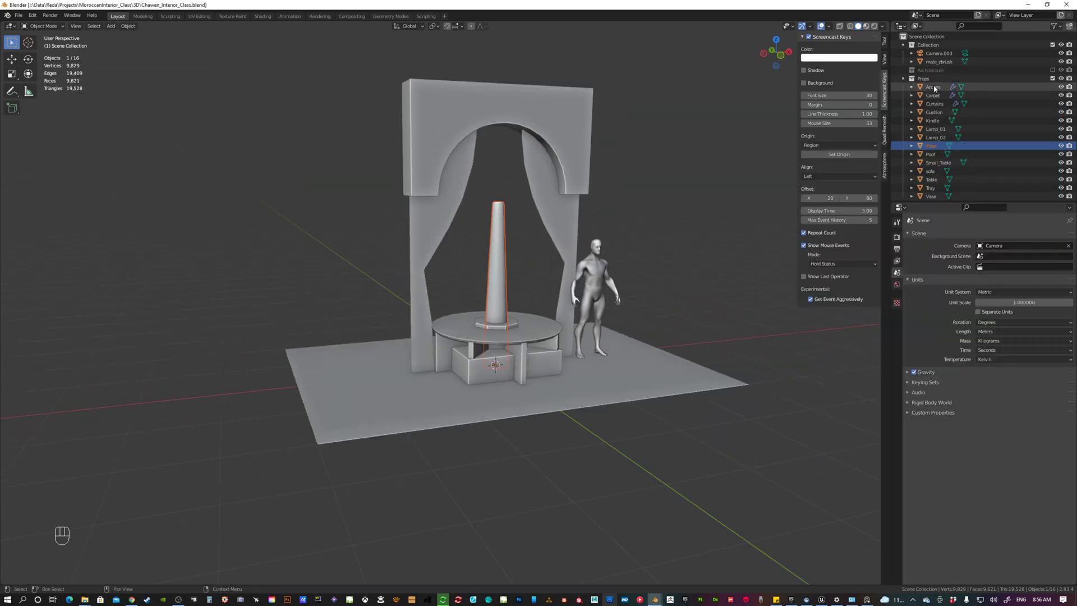
{"action": "left_click", "coordinate": [934, 87]}
{"action": "left_click", "coordinate": [931, 193], "text": "shift"}
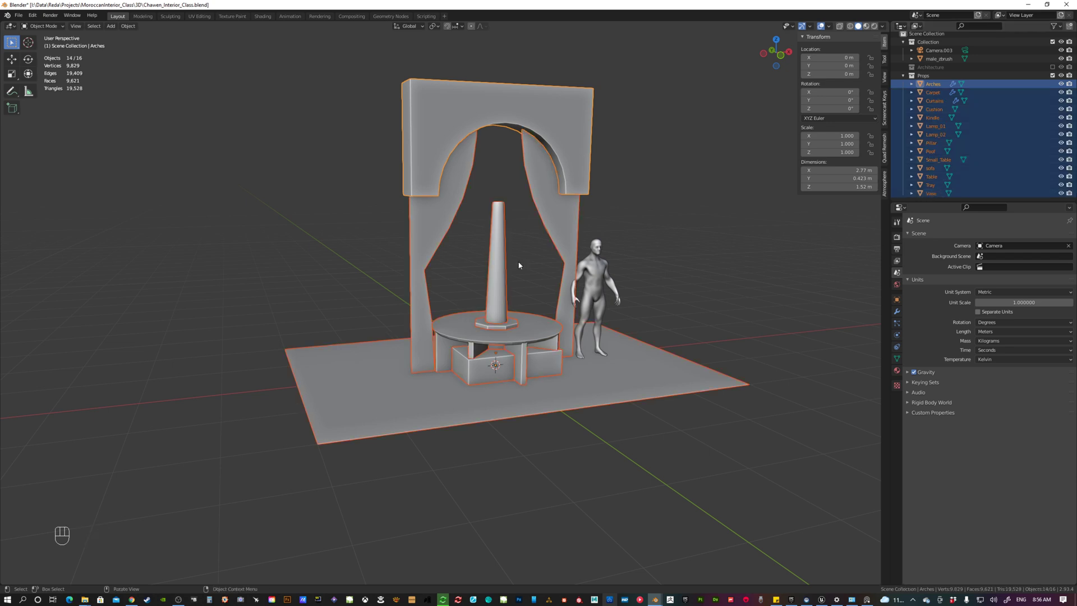
{"action": "key", "text": "h"}
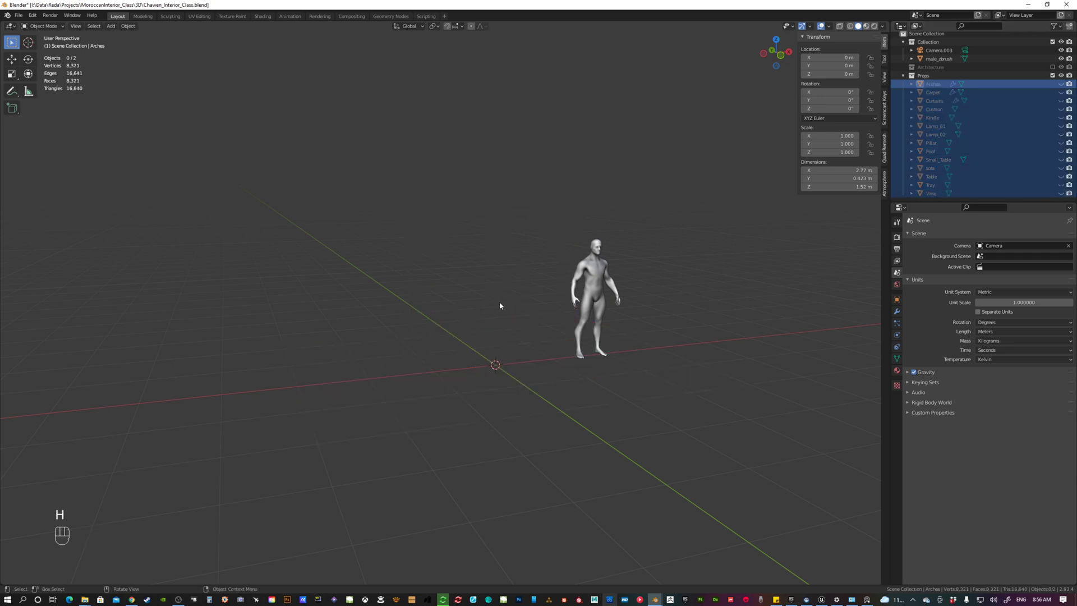
Add a Path curve at the world origin, working in front view.
{"action": "key", "text": "KP_1"}
{"action": "scroll", "coordinate": [491, 352], "scroll_direction": "up", "scroll_amount": 3}
{"action": "middle_click_drag", "start_coordinate": [495, 353], "coordinate": [435, 336], "text": "shift"}
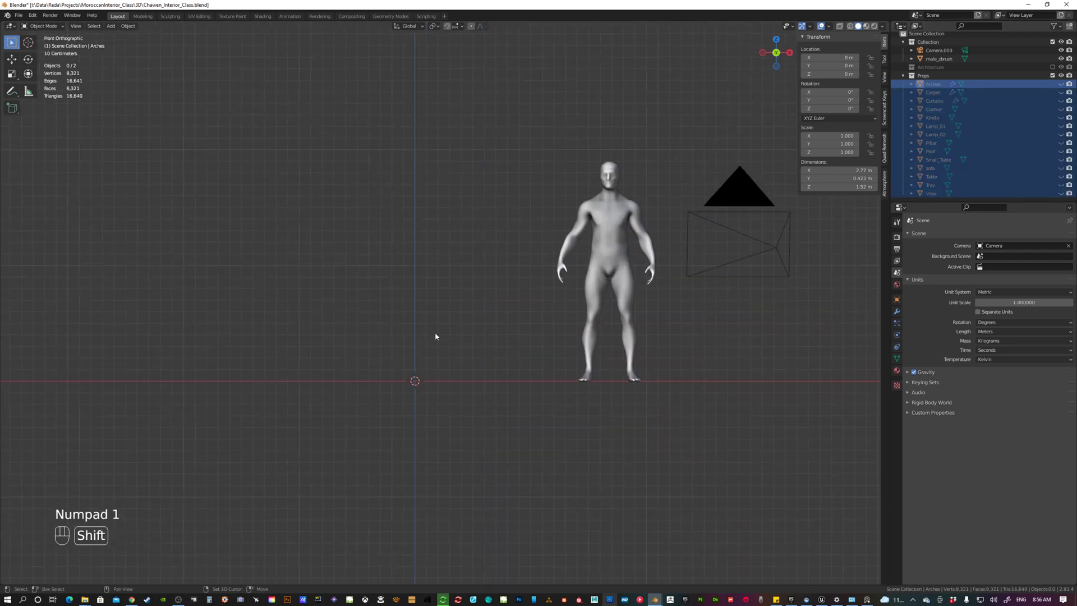
{"action": "key", "text": "shift+a"}
{"action": "mouse_move", "coordinate": [437, 355]}
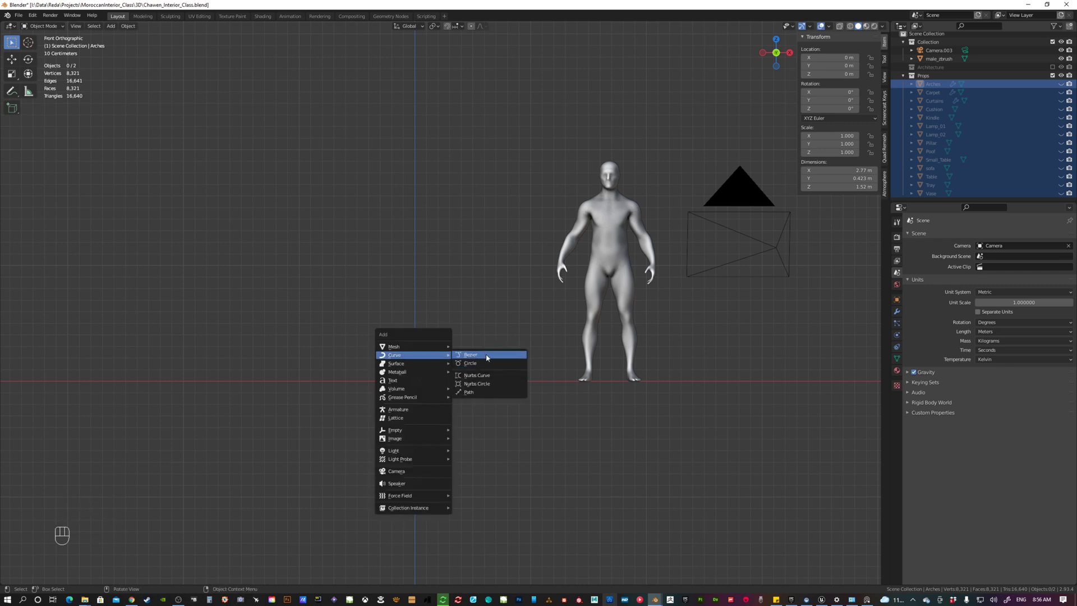
{"action": "left_click", "coordinate": [472, 391]}
{"action": "scroll", "coordinate": [473, 395], "scroll_direction": "down", "scroll_amount": 3}
{"action": "middle_click_drag", "start_coordinate": [480, 392], "coordinate": [498, 351], "text": "shift"}
Rotate the path 90° around the Y axis so it stands vertically.
{"action": "key", "text": "r"}
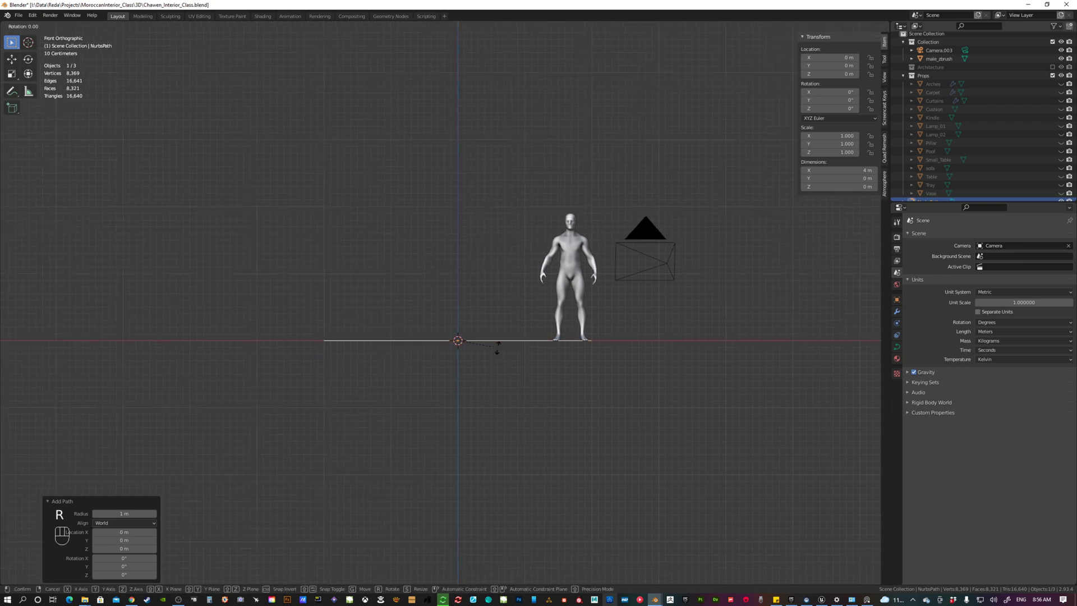
{"action": "key", "text": "y"}
{"action": "key", "text": "KP_9"}
{"action": "key", "text": "KP_0"}
{"action": "key", "text": "KP_Enter"}
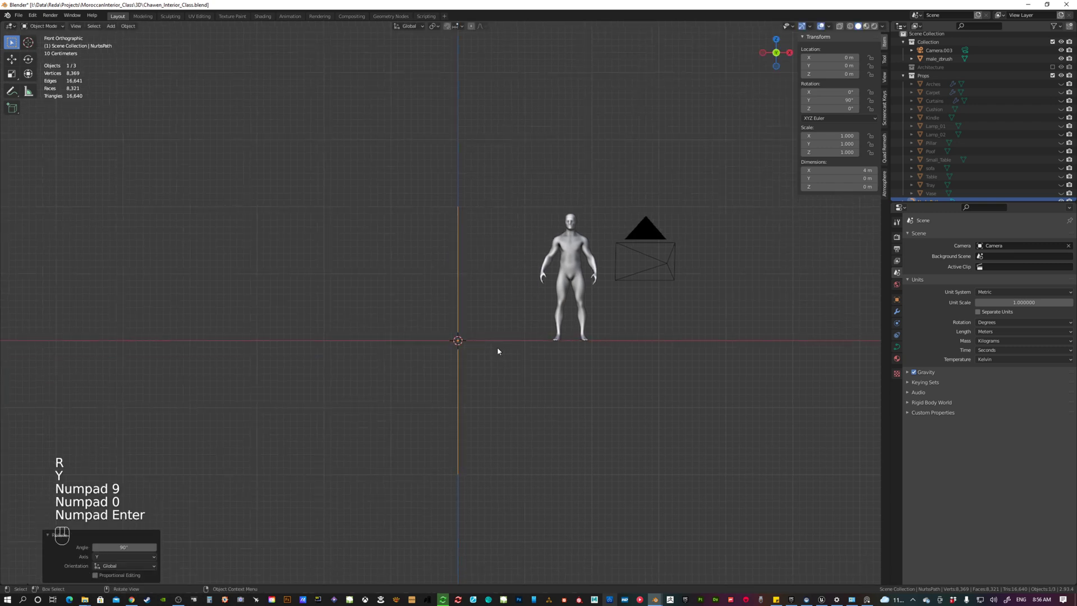
{"action": "middle_click_drag", "start_coordinate": [497, 346], "coordinate": [565, 399]}
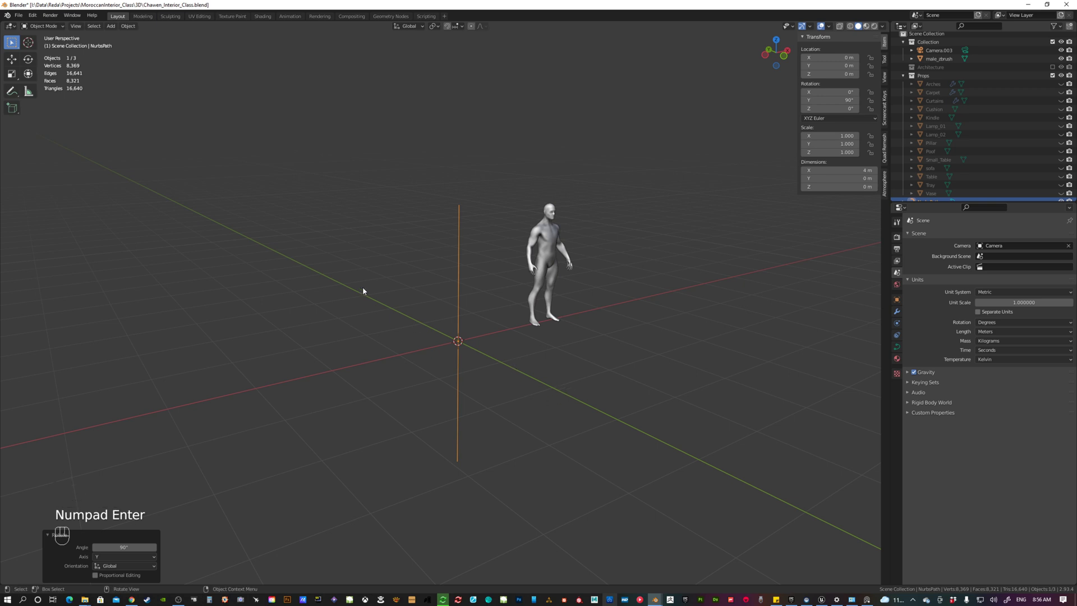
Raise all the path's control points 2 m along Z so its lower end sits at the origin.
{"action": "key", "text": "KP_1"}
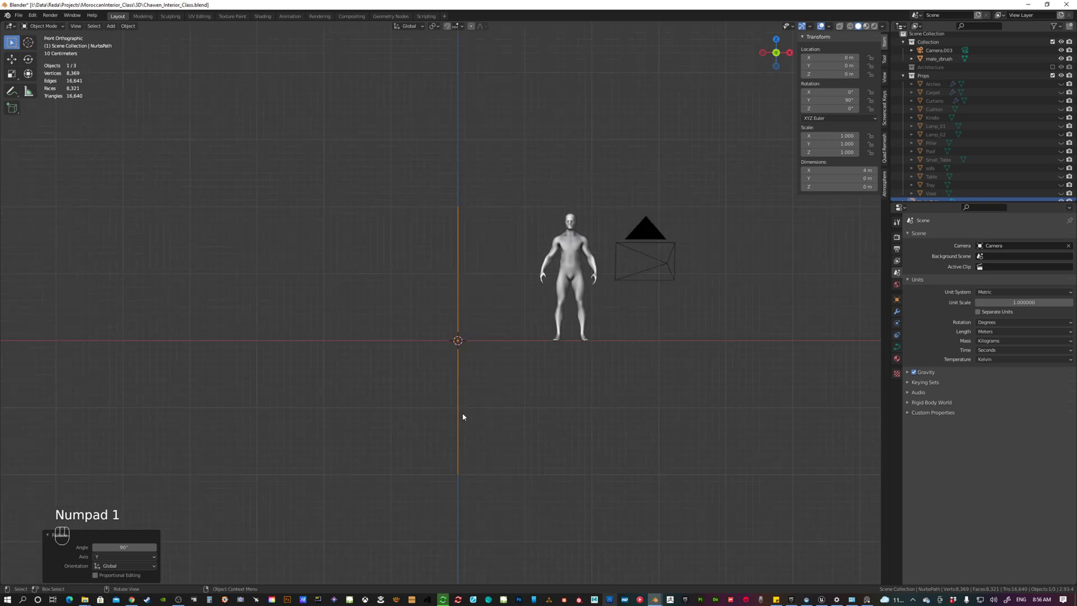
{"action": "key", "text": "Tab"}
{"action": "left_click_drag", "start_coordinate": [325, 147], "coordinate": [536, 514]}
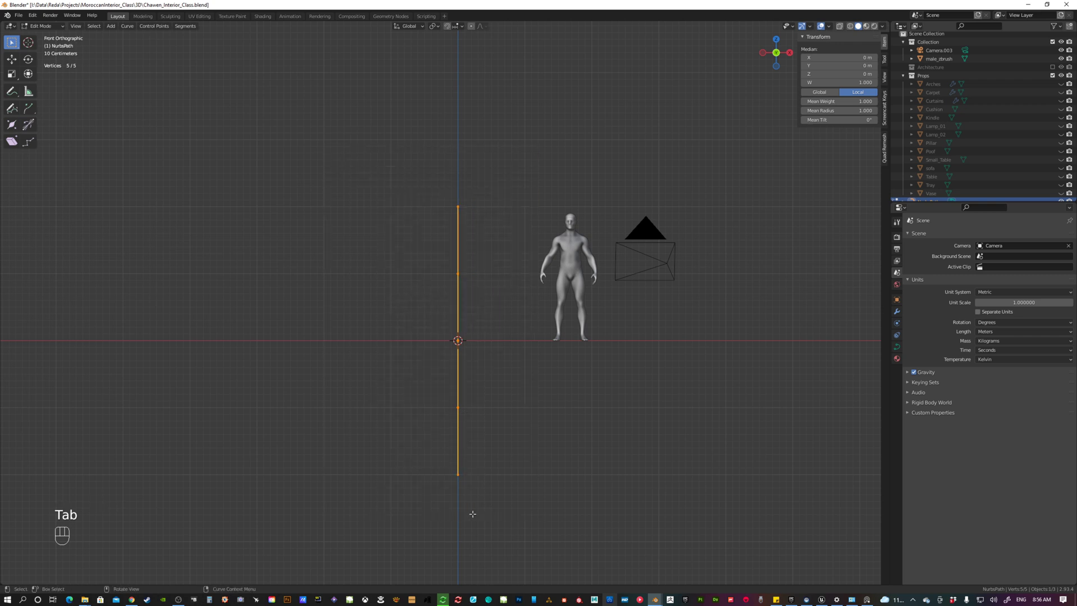
{"action": "key", "text": "g"}
{"action": "key", "text": "z"}
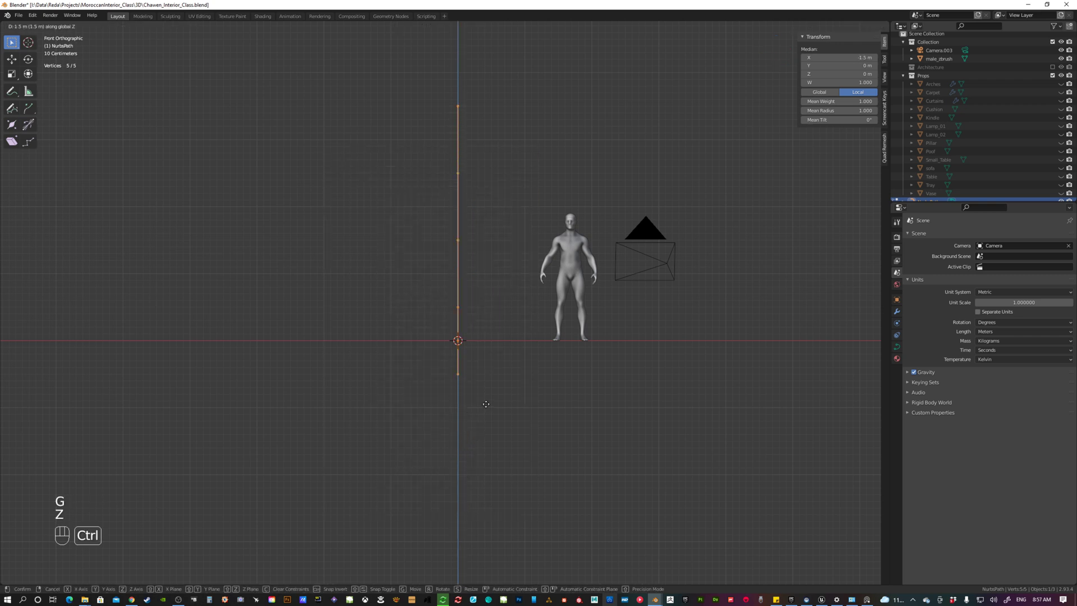
{"action": "left_click", "coordinate": [488, 370]}
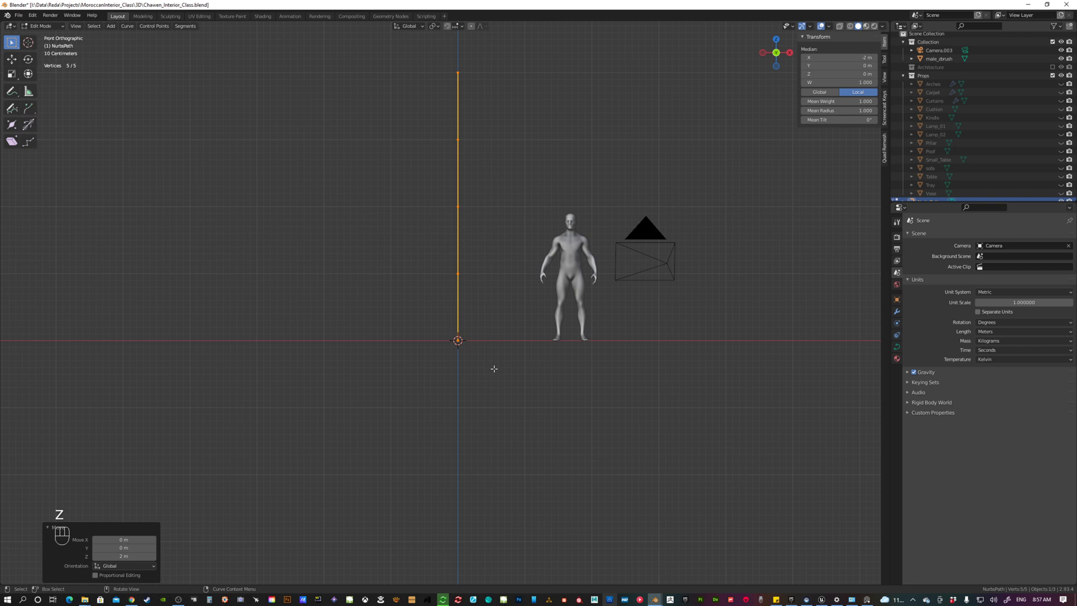
{"action": "key", "text": "Tab"}
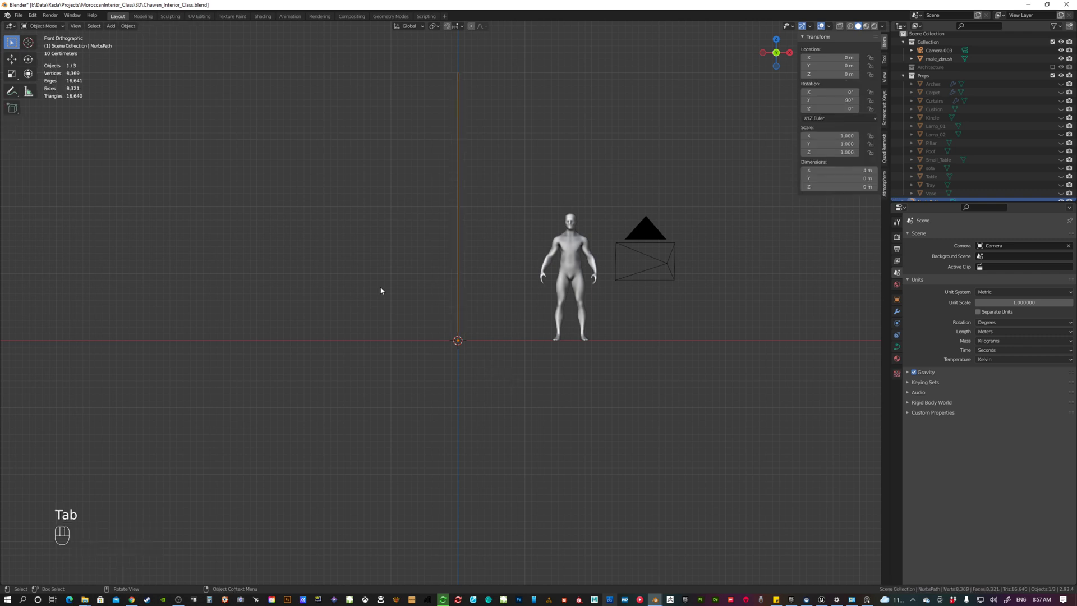
{"action": "key", "text": "s"}
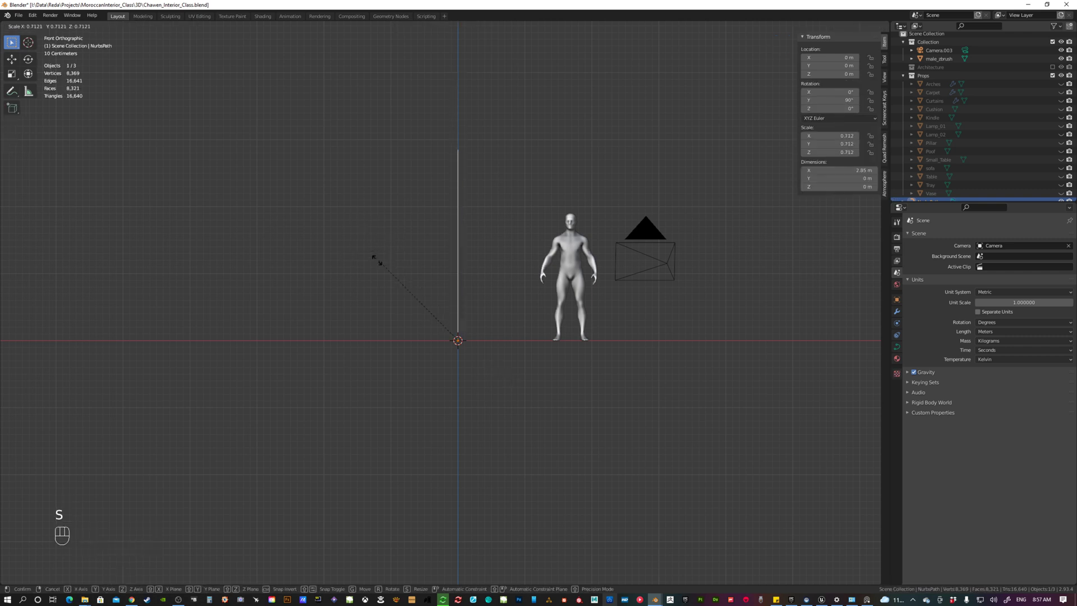
{"action": "right_click", "coordinate": [418, 384]}
{"action": "key", "text": "s"}
{"action": "right_click", "coordinate": [527, 318]}
Scale the vertical path down uniformly to about 0.208, roughly 0.83 m long, and apply its scale.
{"action": "middle_click_drag", "start_coordinate": [488, 332], "coordinate": [793, 258], "text": "shift"}
{"action": "key", "text": "s"}
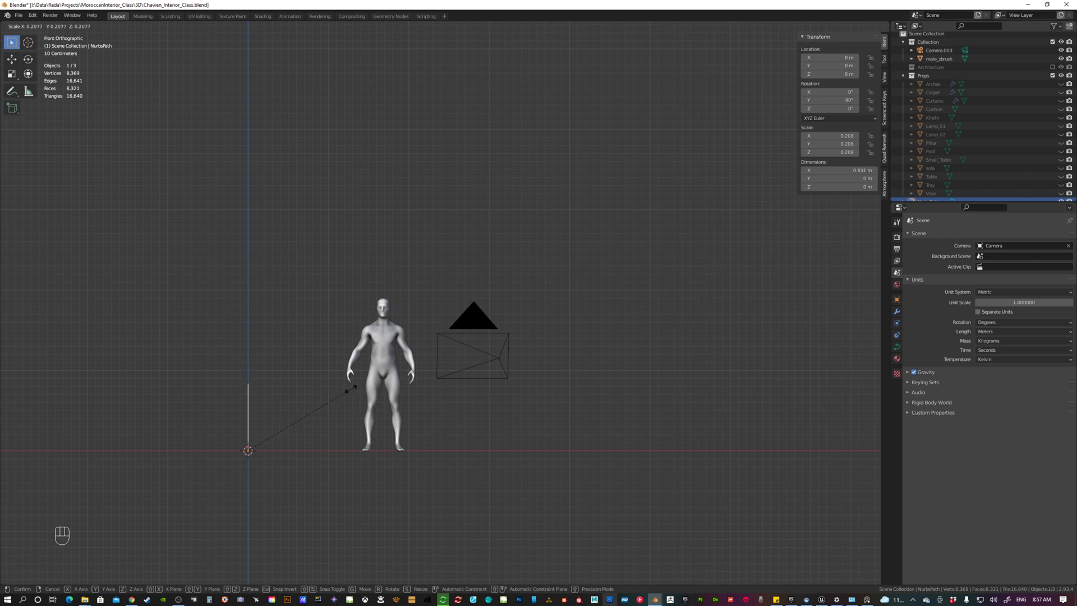
{"action": "left_click", "coordinate": [352, 388]}
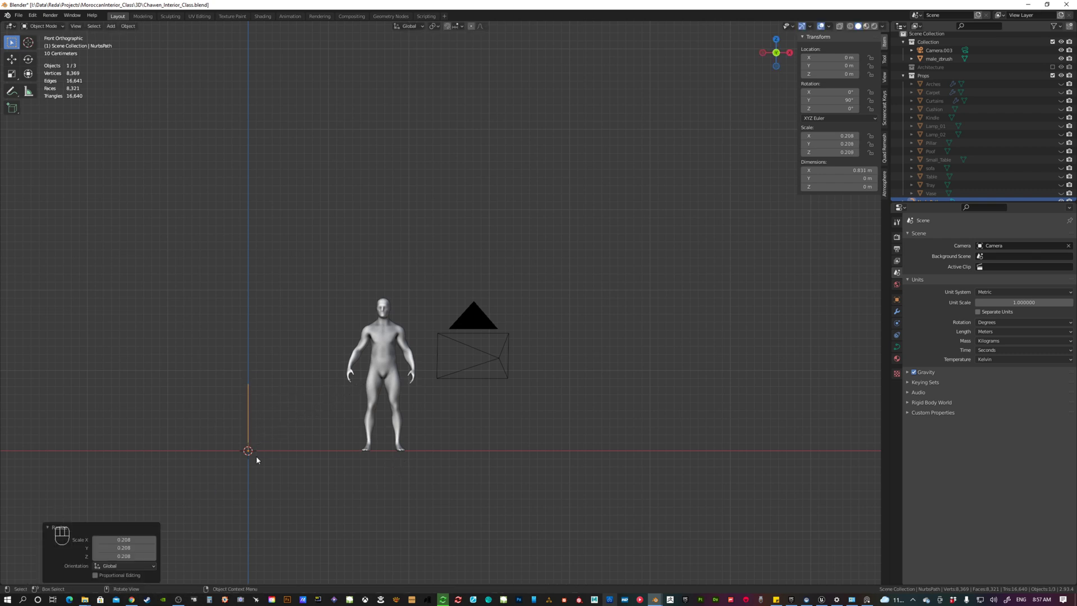
{"action": "key", "text": "KP_Decimal"}
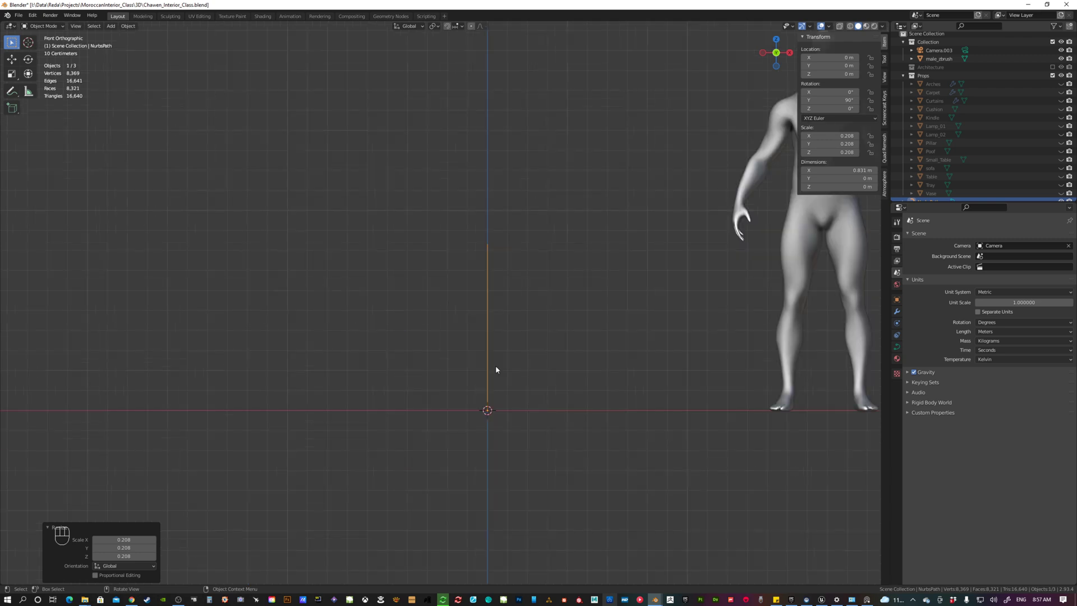
{"action": "key", "text": "ctrl+a"}
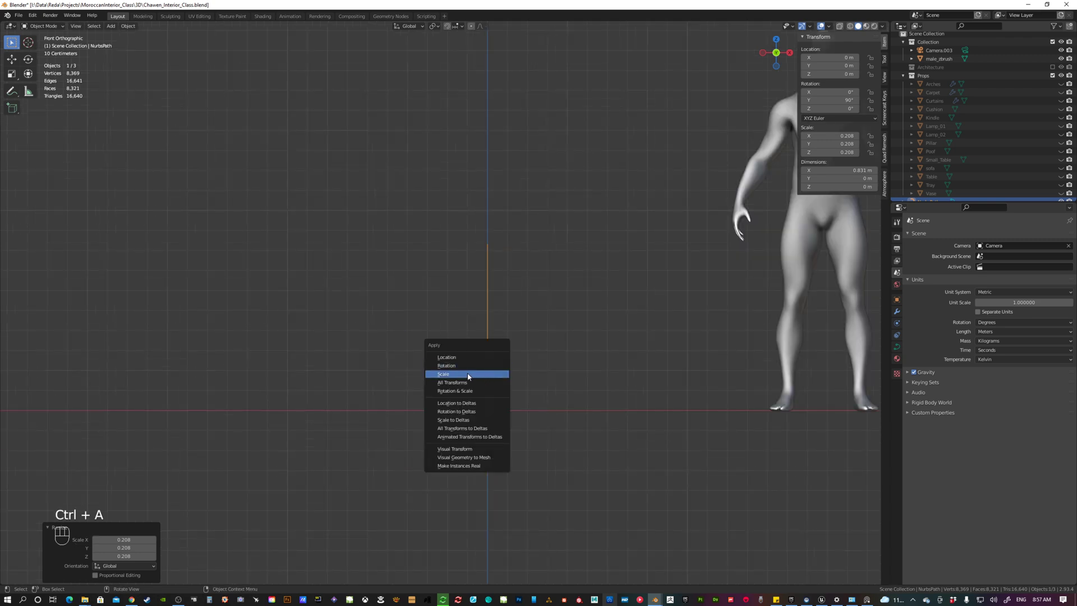
{"action": "left_click", "coordinate": [468, 375]}
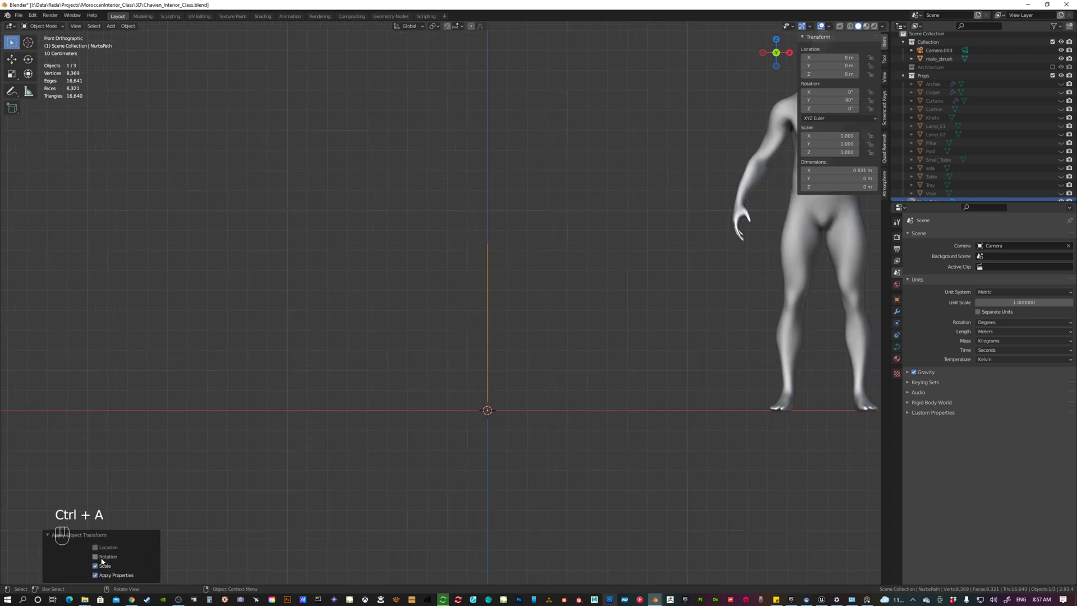
Shift the path's upper four control points about 0.058 m along X, leaving the bottom point at the origin.
{"action": "key", "text": "KP_1"}
{"action": "key", "text": "Tab"}
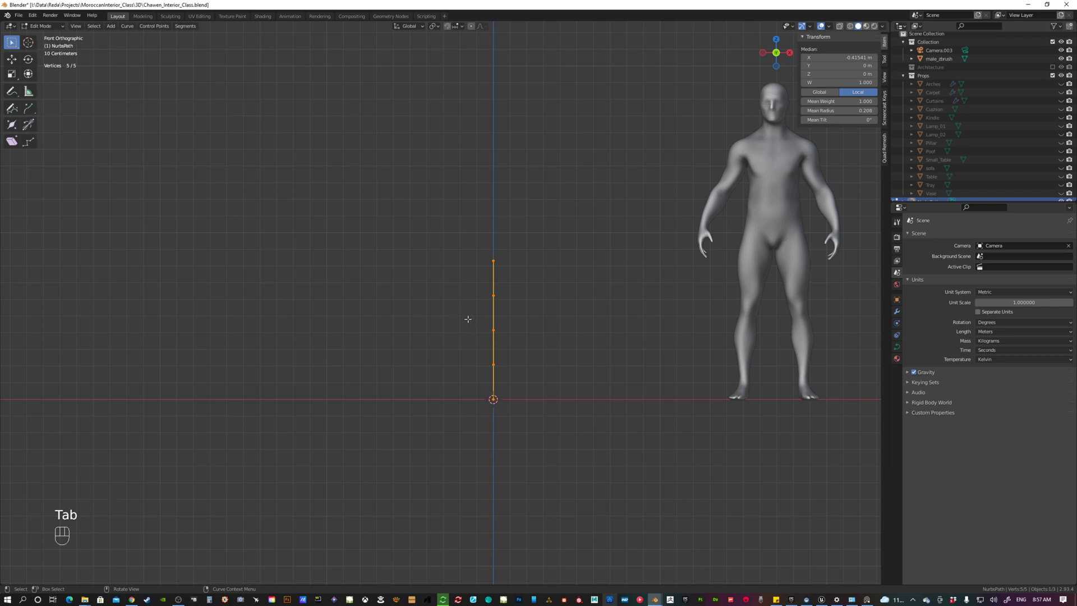
{"action": "left_click_drag", "start_coordinate": [464, 308], "coordinate": [492, 371]}
{"action": "left_click_drag", "start_coordinate": [466, 253], "coordinate": [547, 375]}
{"action": "key", "text": "g"}
{"action": "key", "text": "x"}
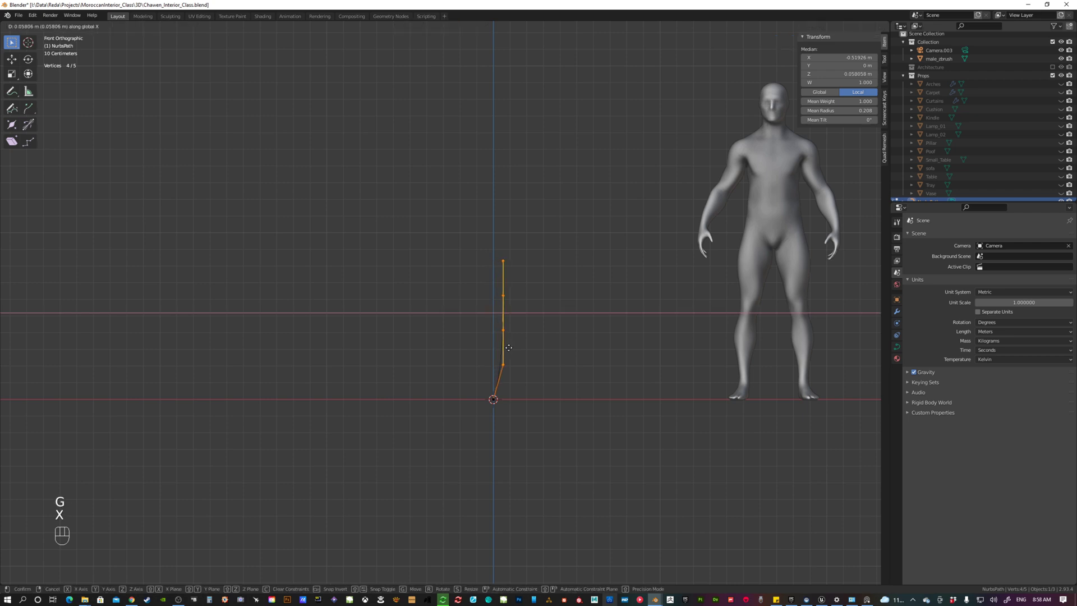
{"action": "left_click", "coordinate": [508, 348]}
Move the second and third control points from the bottom about 0.3 m outward along X.
{"action": "left_click_drag", "start_coordinate": [478, 300], "coordinate": [542, 385]}
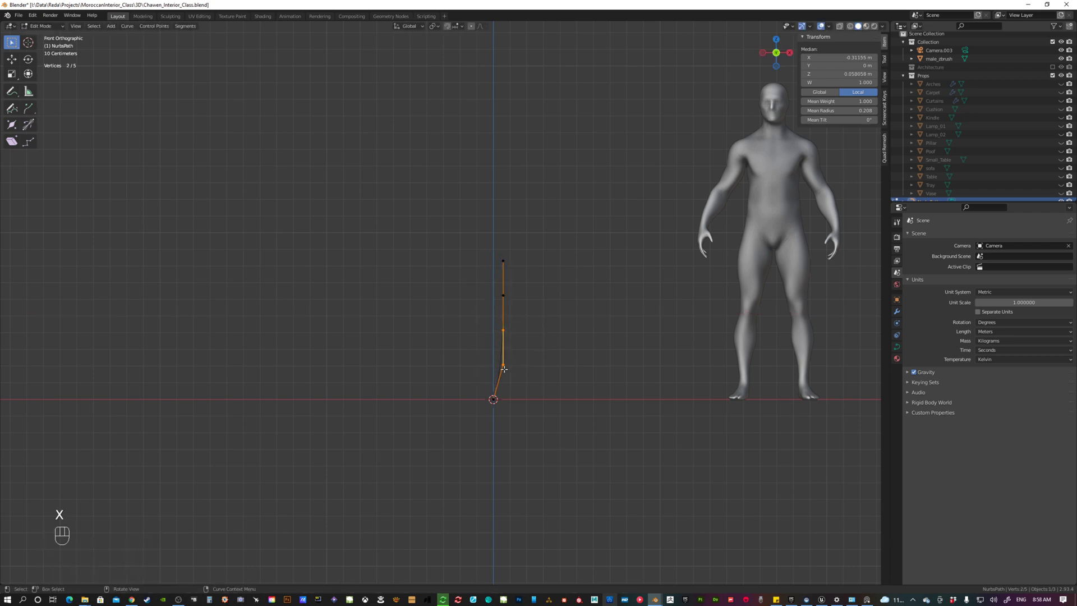
{"action": "key", "text": "g"}
{"action": "key", "text": "x"}
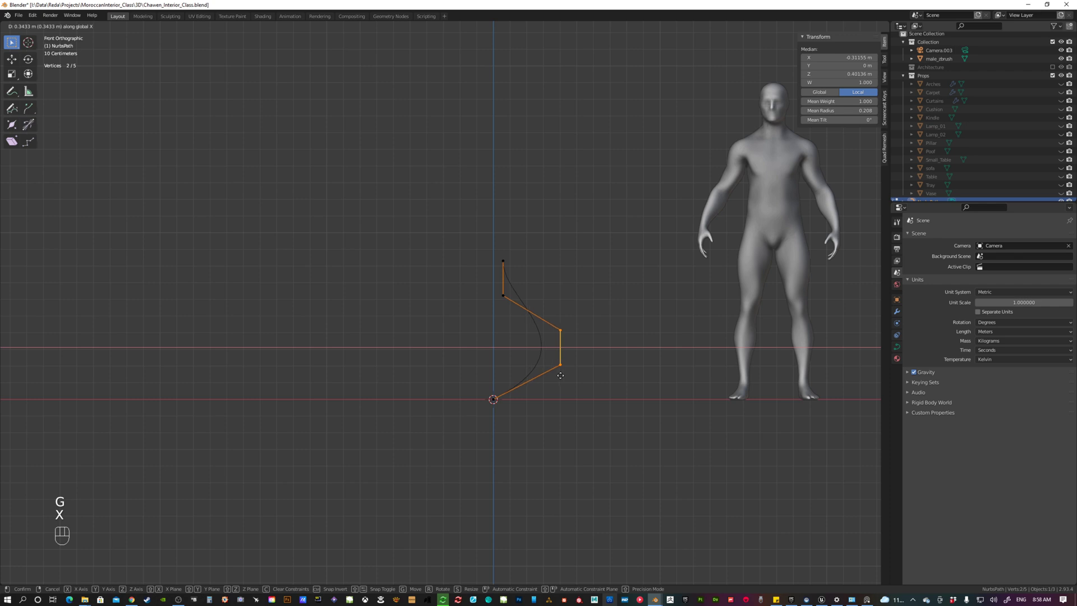
{"action": "left_click", "coordinate": [559, 377]}
Lower the second control point from the bottom about 0.153 m along Z to round the curve's base.
{"action": "scroll", "coordinate": [546, 348], "scroll_direction": "up", "scroll_amount": 3}
{"action": "left_click", "coordinate": [562, 385]}
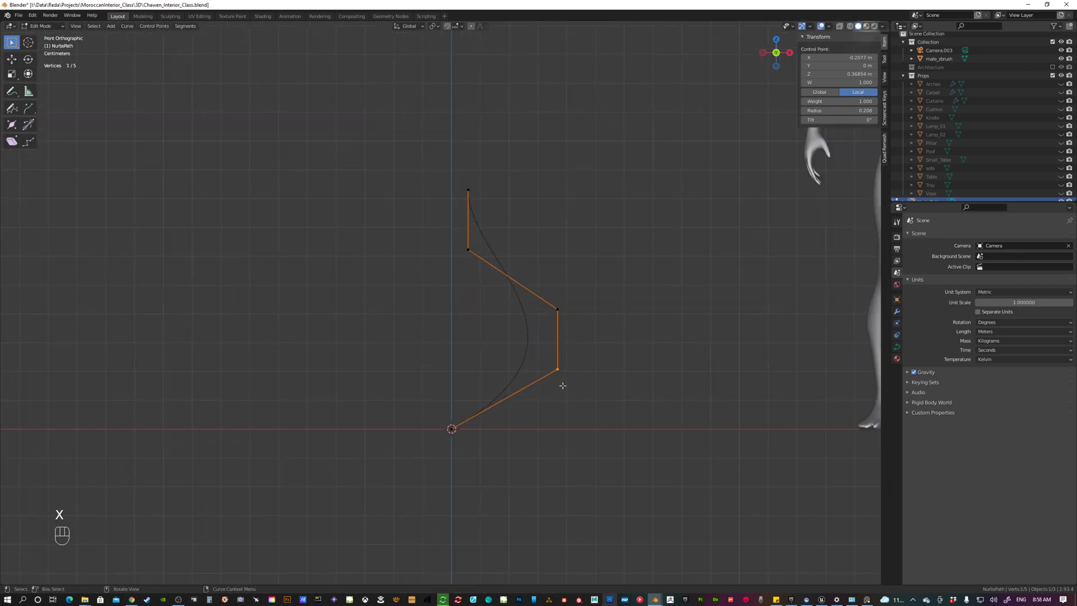
{"action": "key", "text": "g"}
{"action": "key", "text": "x"}
{"action": "key", "text": "z"}
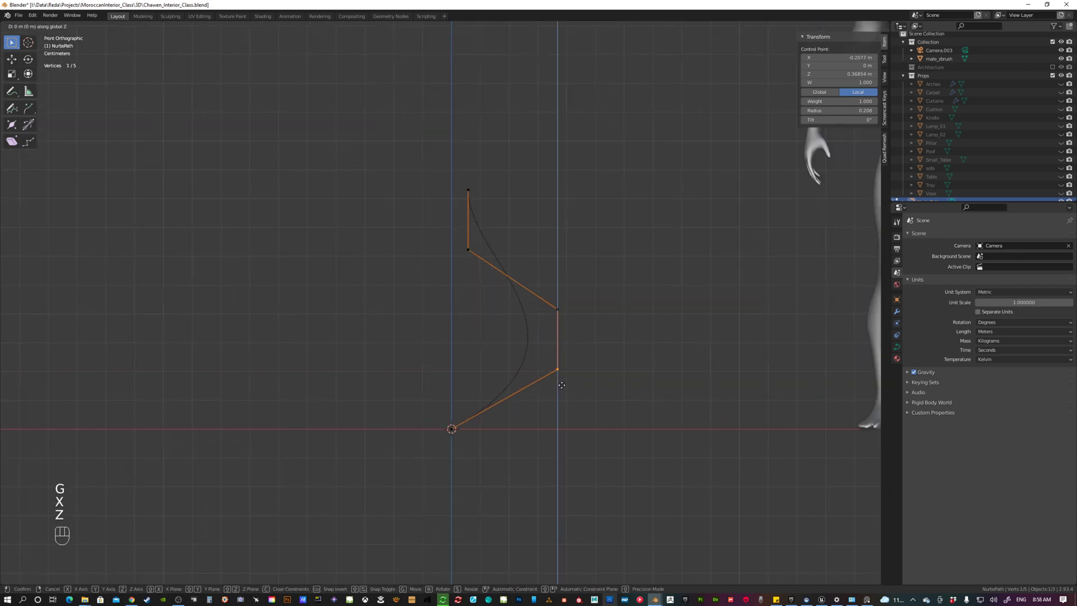
{"action": "left_click", "coordinate": [557, 415]}
Move the second control point from the top about 0.142 m outward along X.
{"action": "scroll", "coordinate": [517, 379], "scroll_direction": "up", "scroll_amount": 2}
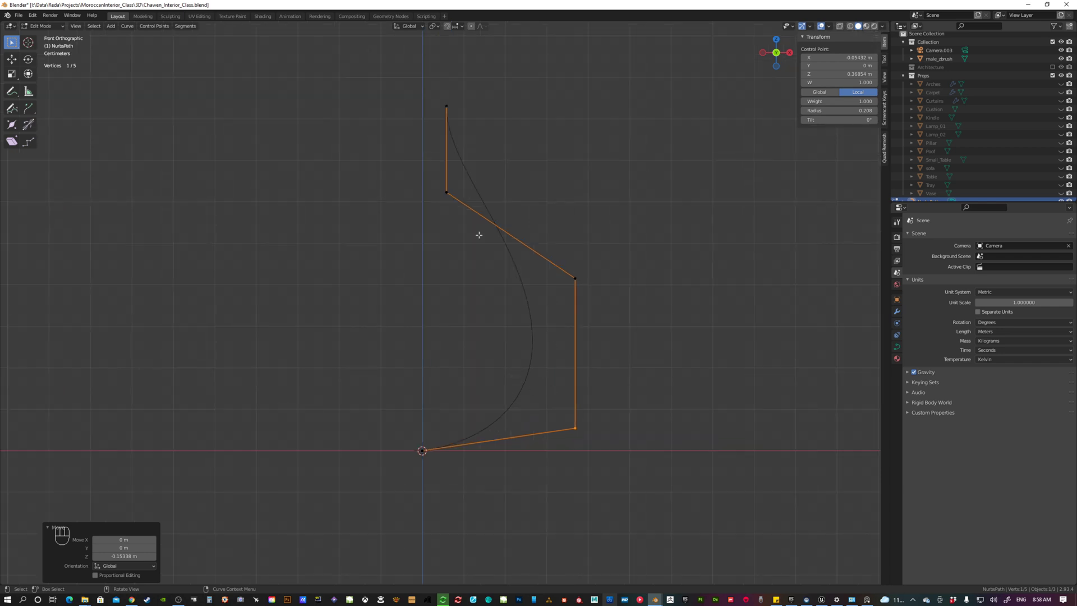
{"action": "left_click", "coordinate": [438, 209]}
{"action": "key", "text": "g"}
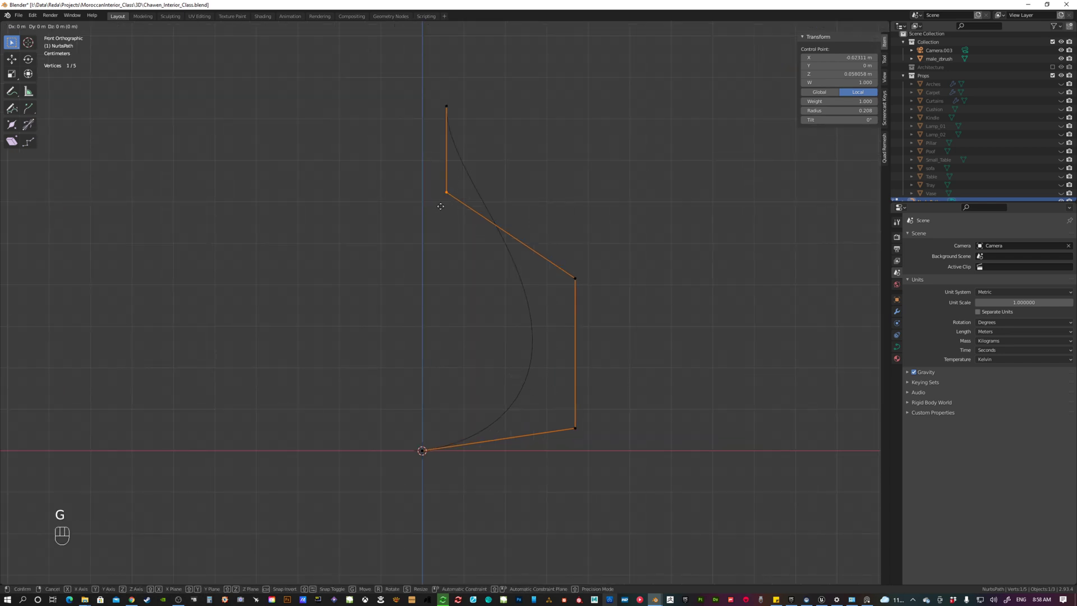
{"action": "key", "text": "x"}
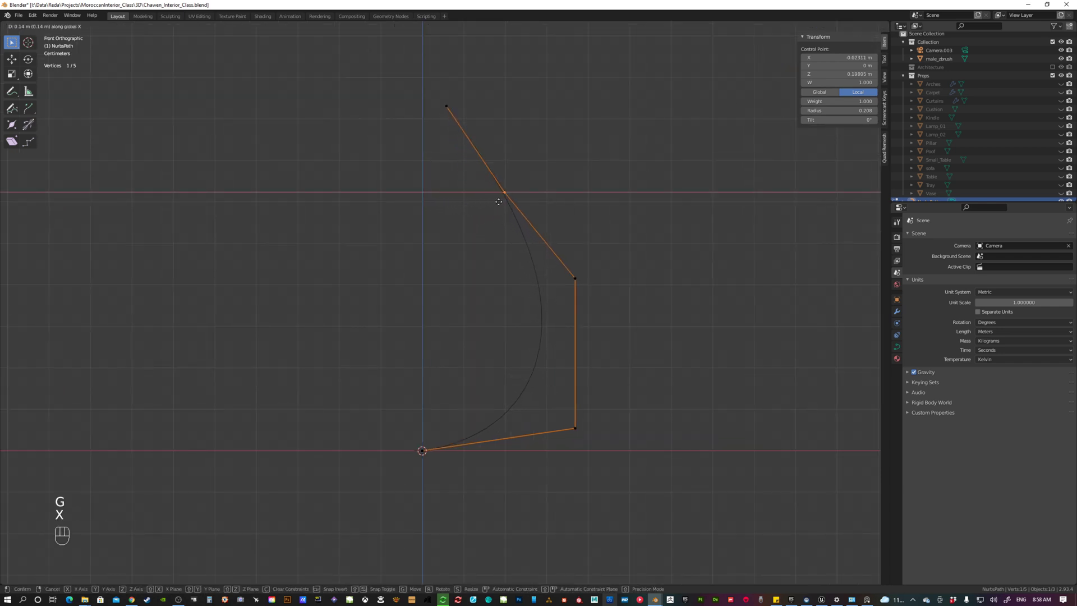
{"action": "left_click", "coordinate": [499, 202]}
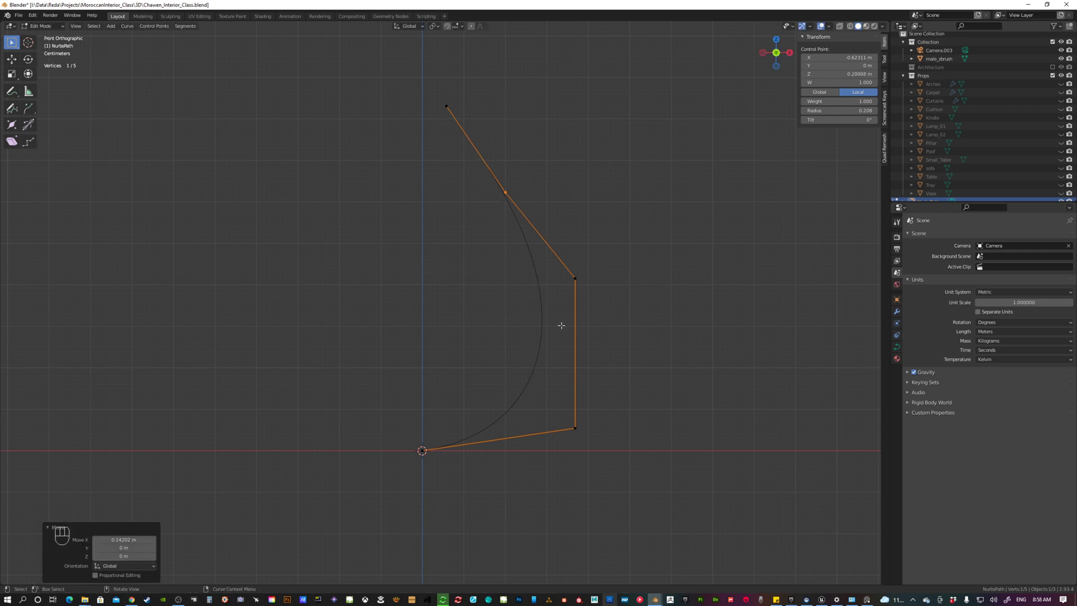
Move the curve's topmost control point about 0.033 m outward along X.
{"action": "mouse_move", "coordinate": [560, 322]}
{"action": "middle_mouse_down"}
{"action": "mouse_move", "coordinate": [543, 334]}
{"action": "mouse_move", "coordinate": [557, 349]}
{"action": "mouse_move", "coordinate": [566, 337]}
{"action": "middle_mouse_up"}
{"action": "key", "text": "KP_1"}
{"action": "left_click_drag", "start_coordinate": [434, 88], "coordinate": [491, 174]}
{"action": "key", "text": "g"}
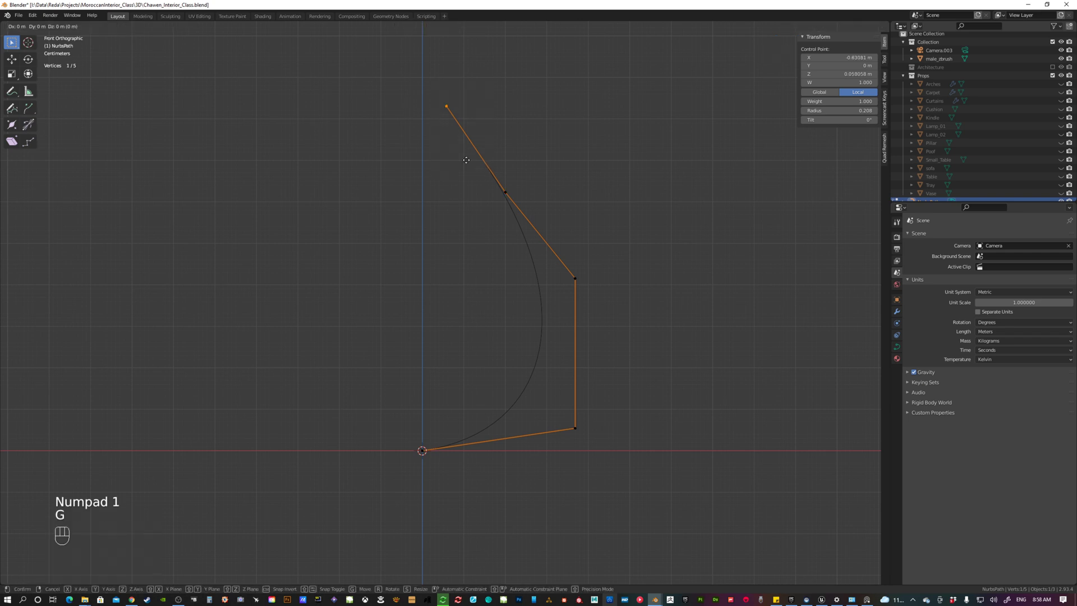
{"action": "key", "text": "x"}
{"action": "left_click", "coordinate": [535, 199]}
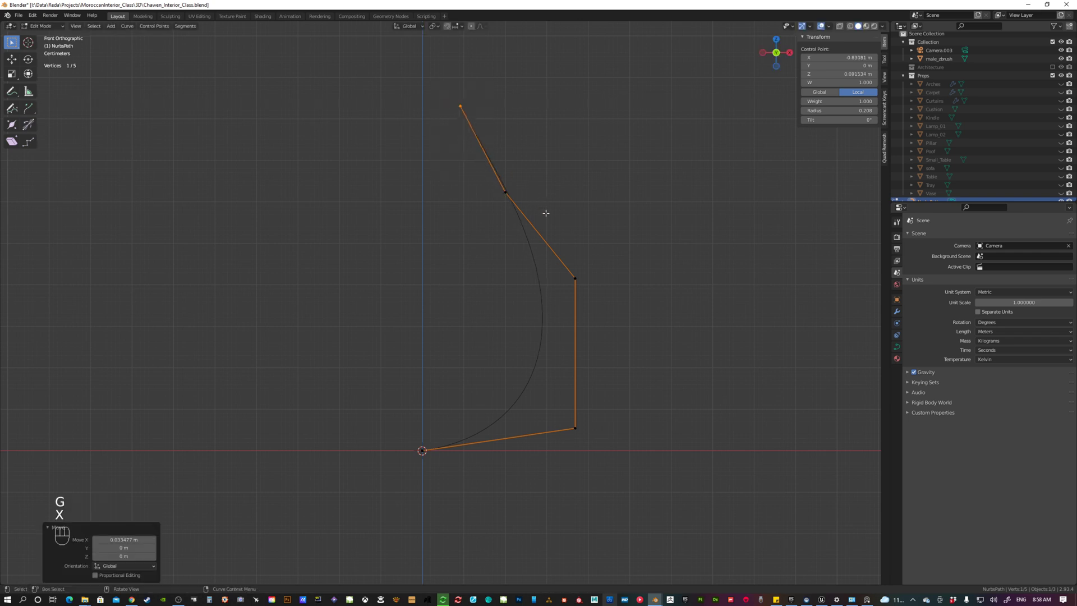
Check the curve from several angles, return to Object Mode and view it from the front.
{"action": "middle_click_drag", "start_coordinate": [546, 213], "coordinate": [579, 306]}
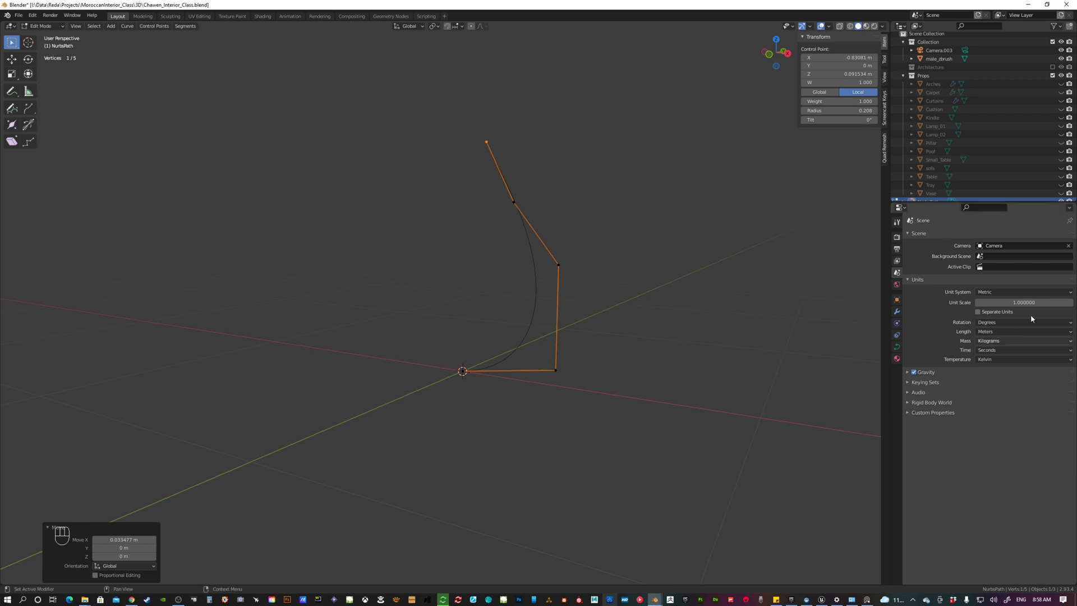
{"action": "mouse_move", "coordinate": [750, 352]}
{"action": "middle_mouse_down"}
{"action": "mouse_move", "coordinate": [570, 329]}
{"action": "mouse_move", "coordinate": [591, 314]}
{"action": "mouse_move", "coordinate": [591, 333]}
{"action": "middle_mouse_up"}
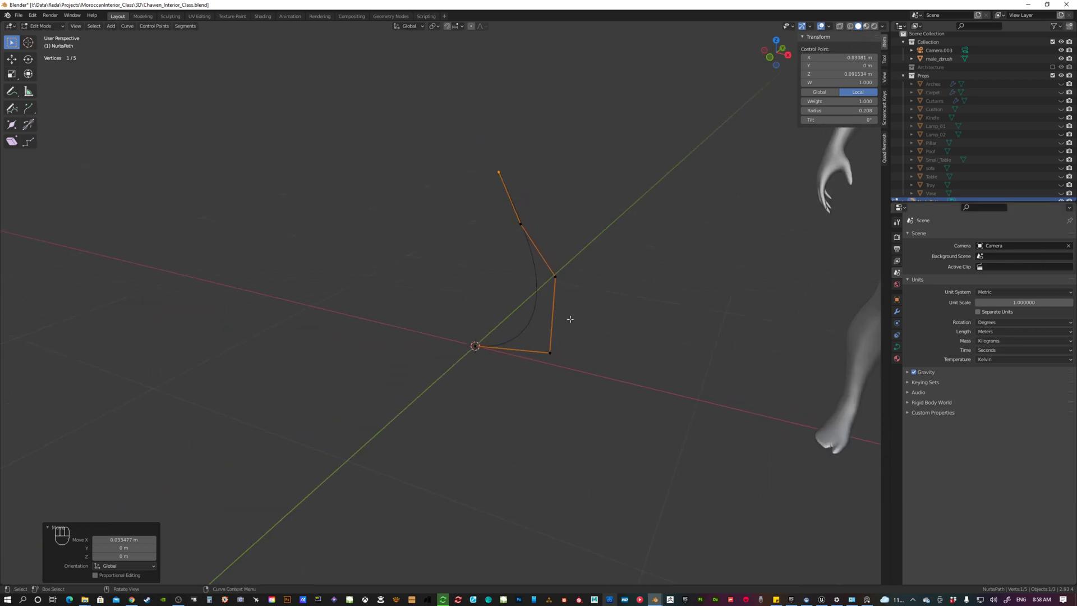
{"action": "key", "text": "Tab"}
{"action": "middle_click_drag", "start_coordinate": [347, 141], "coordinate": [617, 264]}
{"action": "key", "text": "KP_1"}
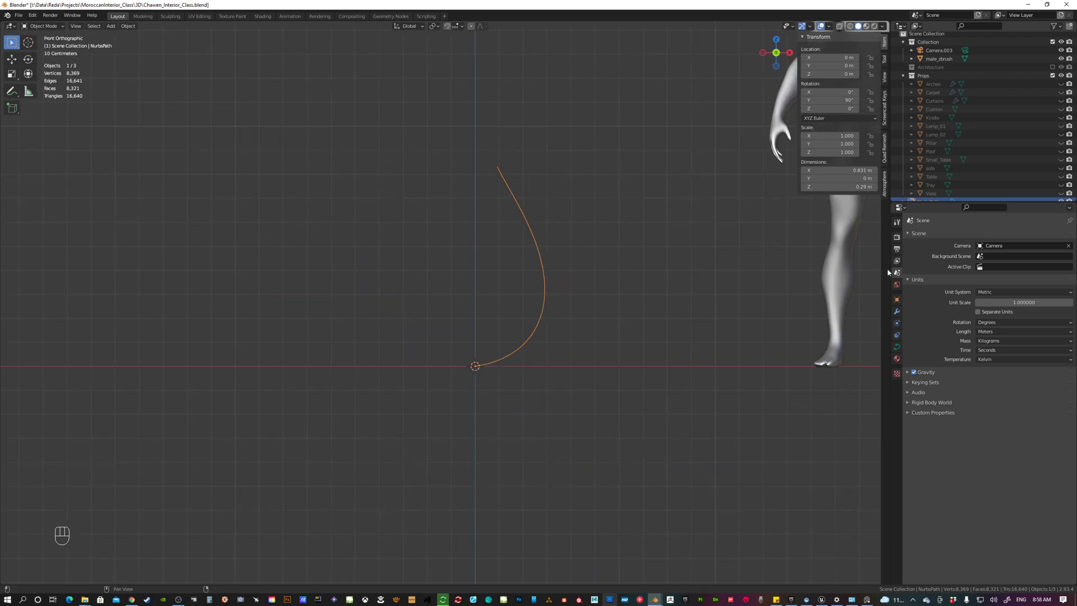
Add a Screw modifier to the NURBS path to revolve the curve.
{"action": "left_click", "coordinate": [896, 312]}
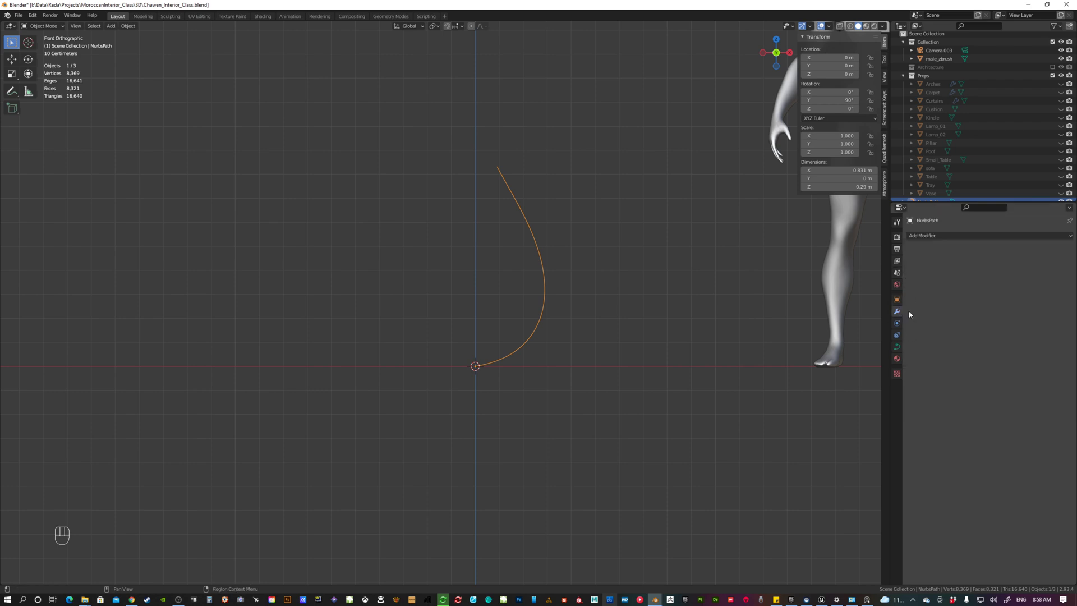
{"action": "left_click", "coordinate": [953, 236]}
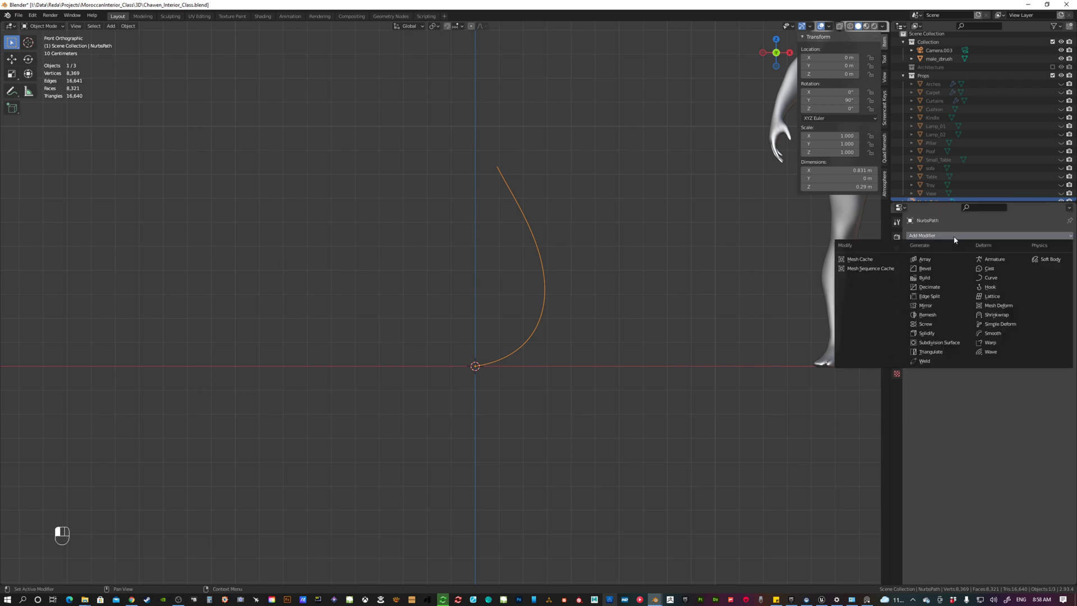
{"action": "left_click", "coordinate": [926, 324]}
{"action": "middle_click_drag", "start_coordinate": [604, 339], "coordinate": [430, 338]}
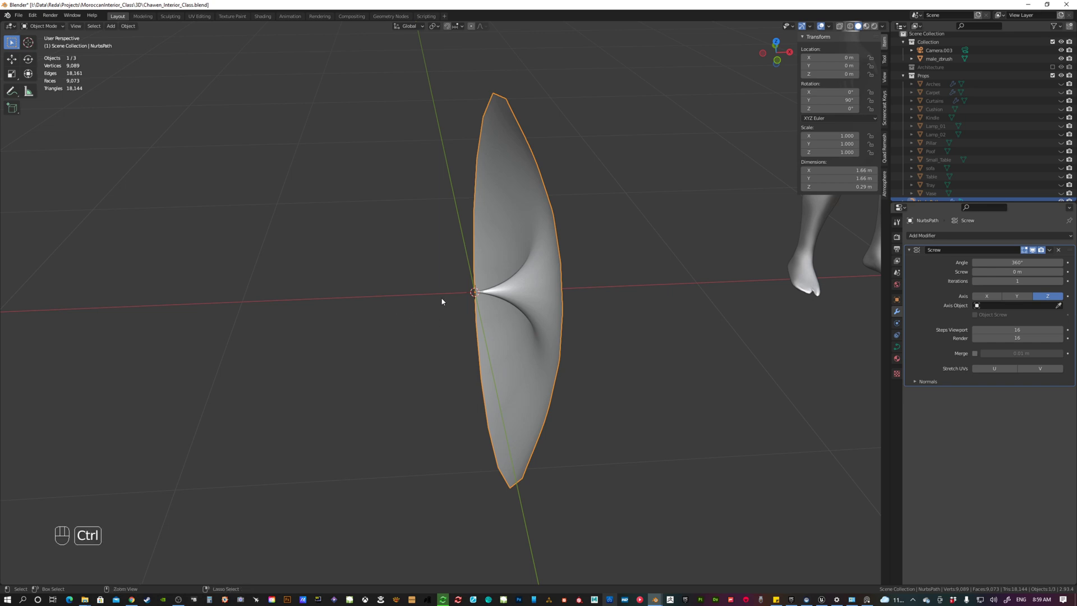
Apply the curve's rotation so the Screw modifier revolves it upright around Z.
{"action": "key", "text": "ctrl+a"}
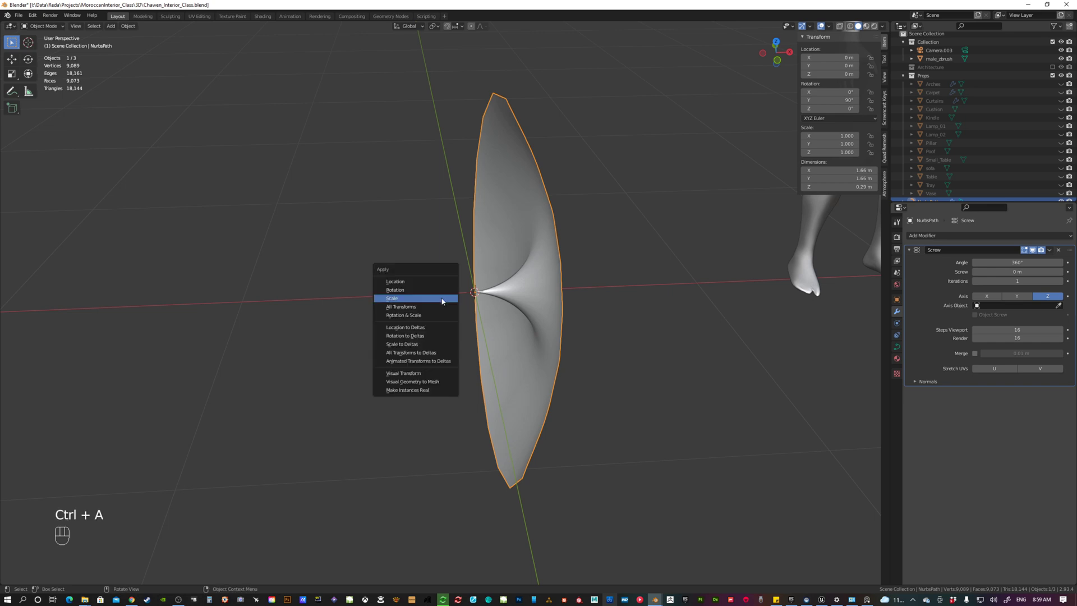
{"action": "left_click", "coordinate": [413, 290]}
{"action": "middle_click_drag", "start_coordinate": [597, 262], "coordinate": [513, 243]}
{"action": "middle_click_drag", "start_coordinate": [506, 206], "coordinate": [500, 262], "text": "shift"}
{"action": "scroll", "coordinate": [509, 221], "scroll_direction": "up", "scroll_amount": 2}
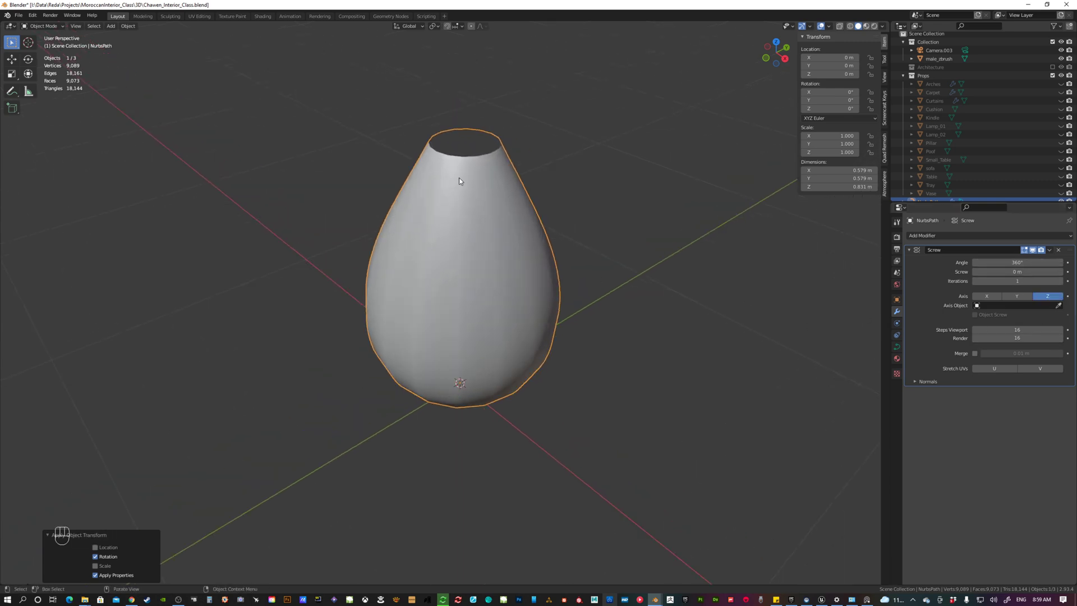
Set the Screw modifier's angle to 180° to produce only half of the body.
{"action": "left_click", "coordinate": [1021, 262]}
{"action": "type", "text": "180"}
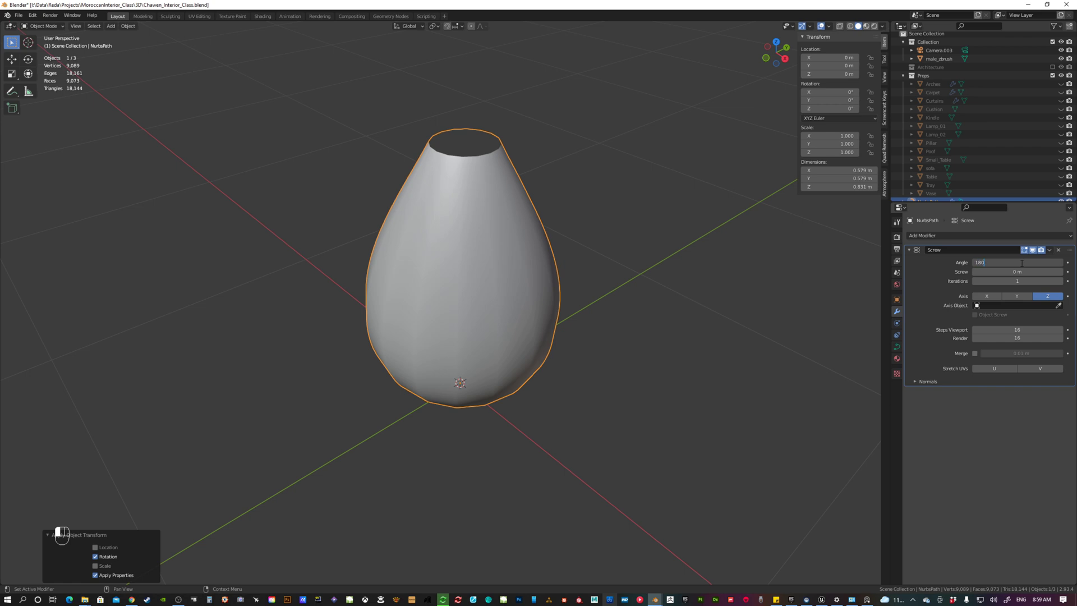
{"action": "key", "text": "Return"}
{"action": "middle_click_drag", "start_coordinate": [433, 170], "coordinate": [622, 233]}
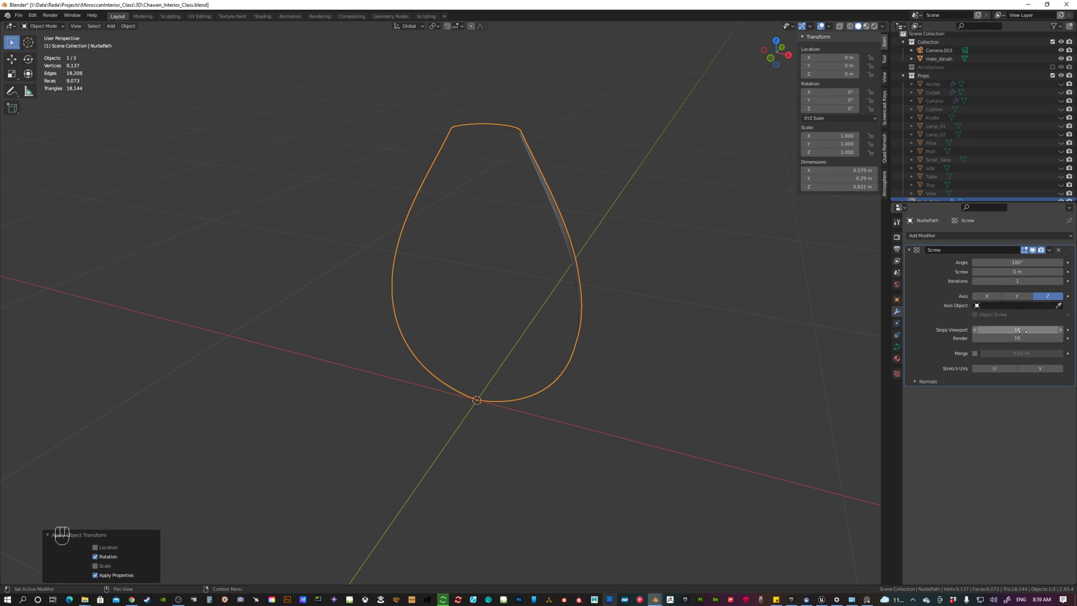
{"action": "middle_click_drag", "start_coordinate": [577, 310], "coordinate": [485, 213]}
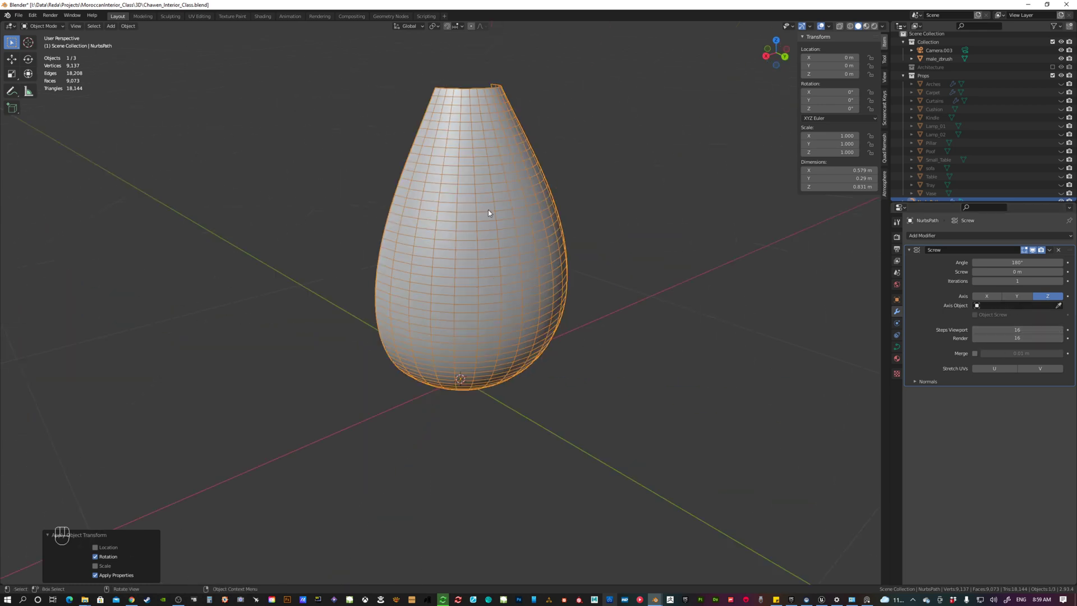
Set both the viewport and render steps of the Screw modifier to 8.
{"action": "mouse_move", "coordinate": [977, 338]}
{"action": "left_mouse_down"}
{"action": "mouse_move", "coordinate": [954, 339]}
{"action": "mouse_move", "coordinate": [977, 339]}
{"action": "left_mouse_up"}
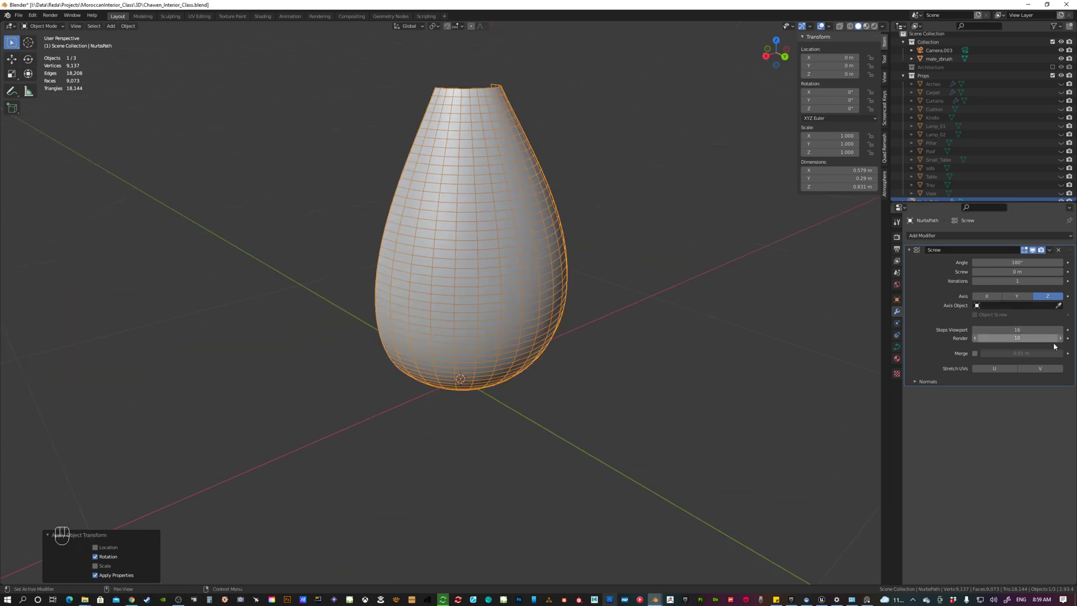
{"action": "left_click", "coordinate": [1024, 340]}
{"action": "type", "text": "8"}
{"action": "key", "text": "Return"}
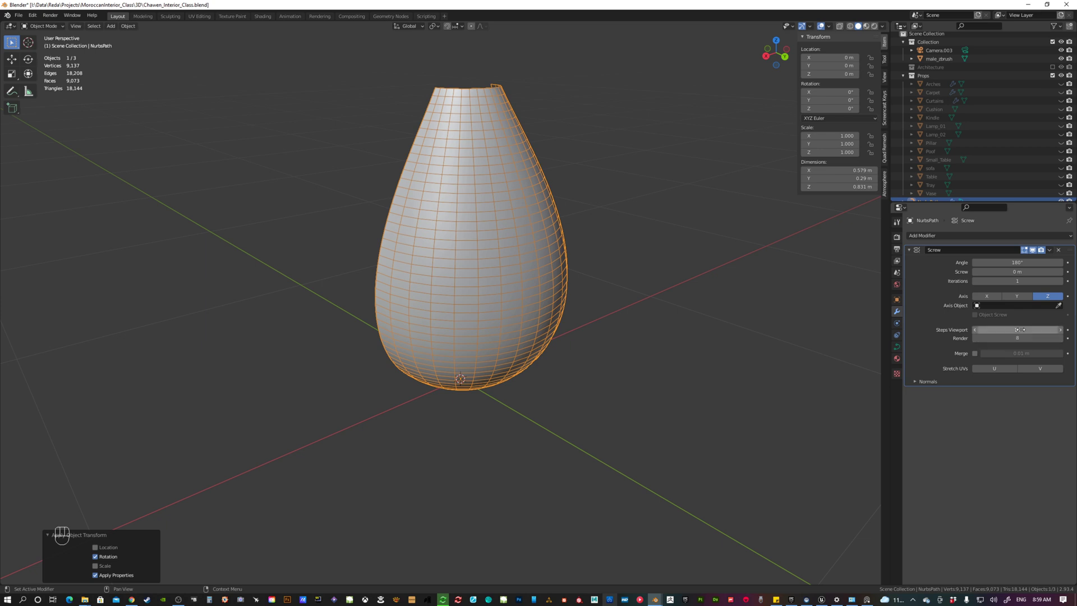
{"action": "left_click", "coordinate": [1022, 329]}
{"action": "type", "text": "8"}
{"action": "key", "text": "Return"}
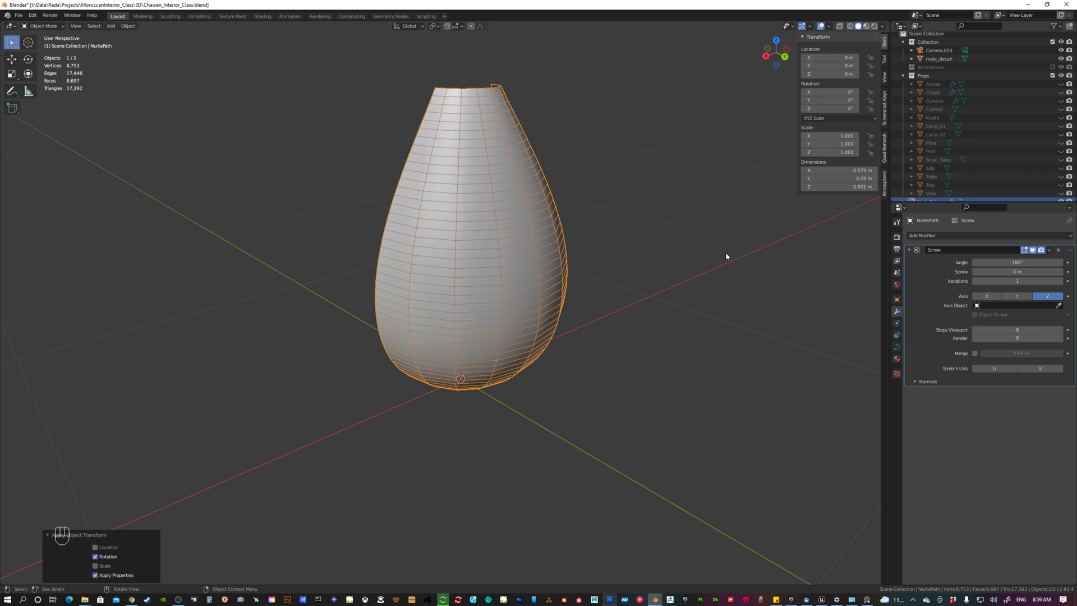
{"action": "mouse_move", "coordinate": [522, 265]}
{"action": "middle_mouse_down"}
{"action": "mouse_move", "coordinate": [517, 275]}
{"action": "mouse_move", "coordinate": [508, 263]}
{"action": "middle_mouse_up"}
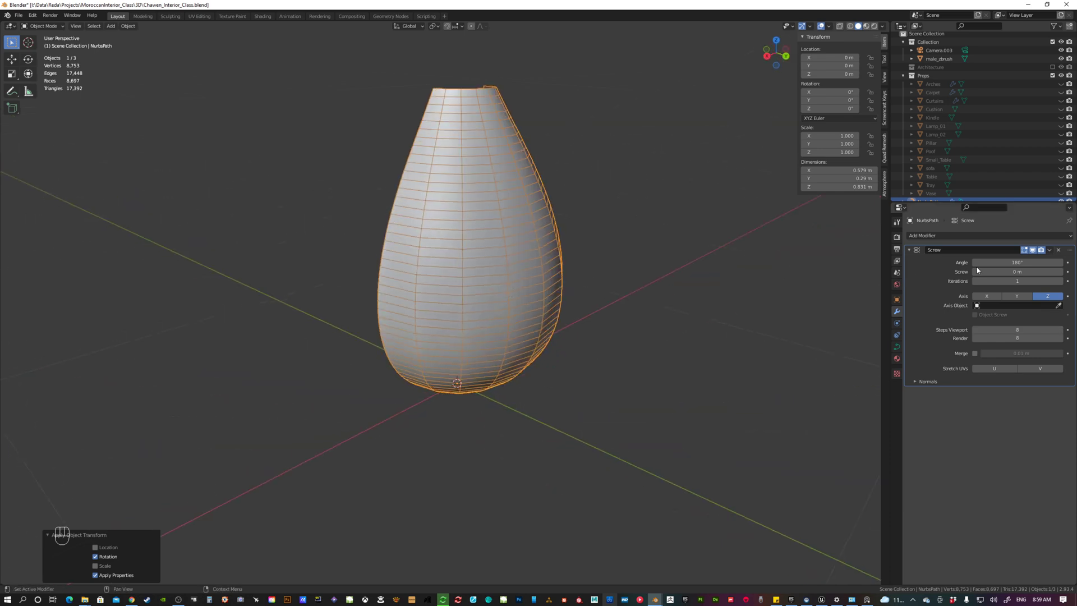
Restore the Screw modifier's viewport steps to 8 and try to apply the modifier to the curve.
{"action": "left_click", "coordinate": [1049, 250]}
{"action": "left_click", "coordinate": [1012, 260]}
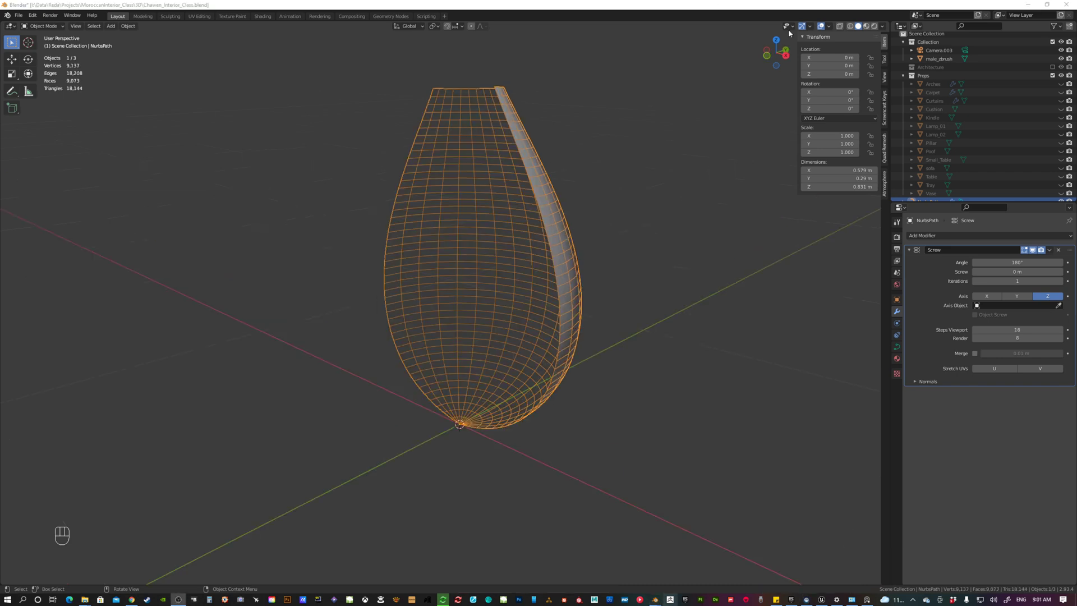
{"action": "left_click", "coordinate": [1022, 330]}
{"action": "middle_click_drag", "start_coordinate": [499, 351], "coordinate": [519, 362]}
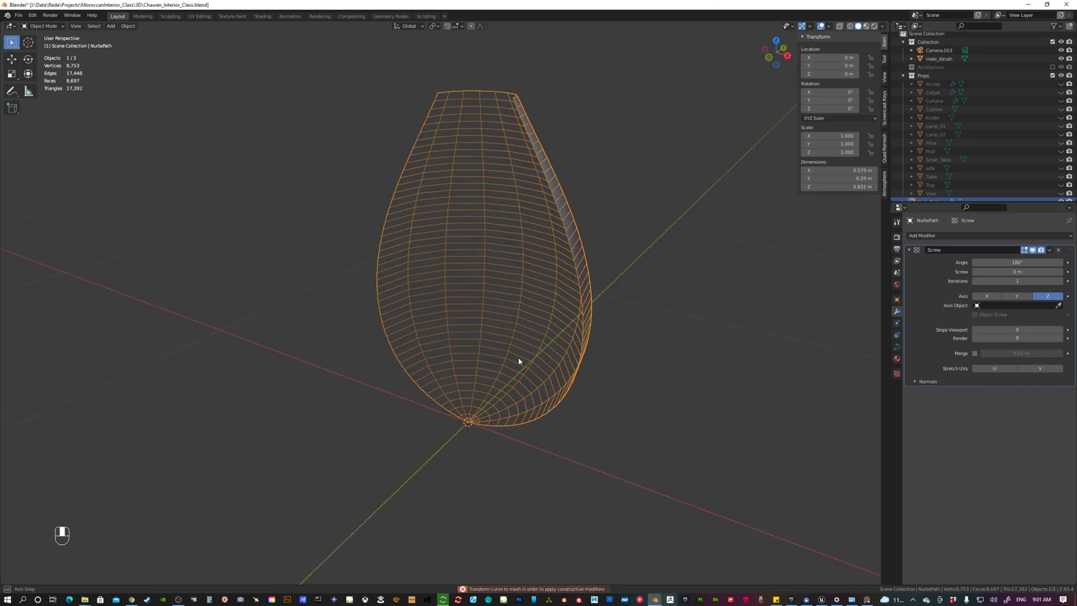
Convert the revolved NURBS path to a mesh.
{"action": "right_click", "coordinate": [538, 295]}
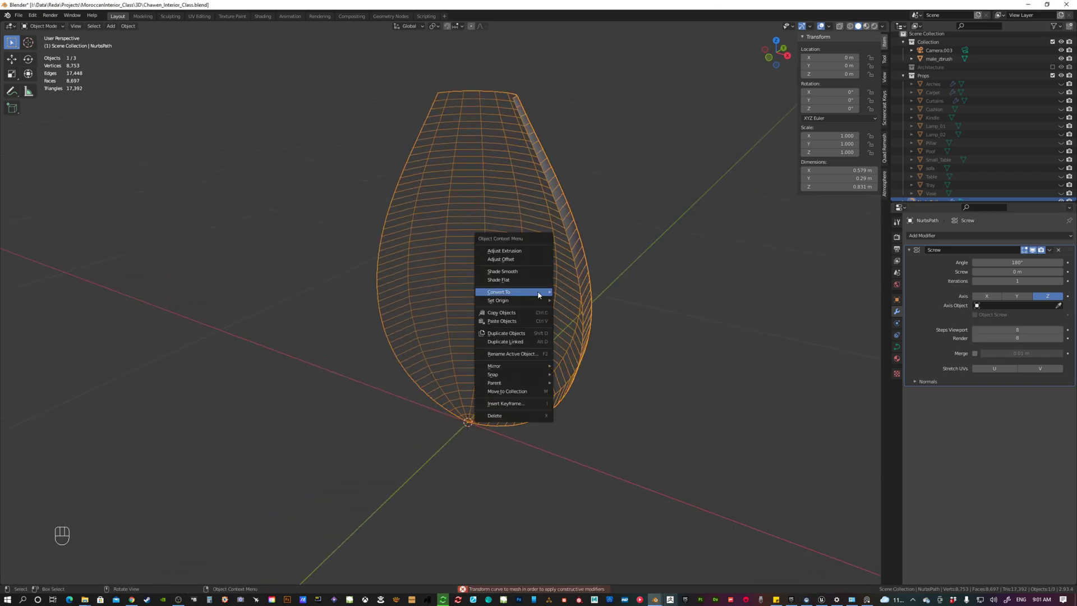
{"action": "mouse_move", "coordinate": [538, 294]}
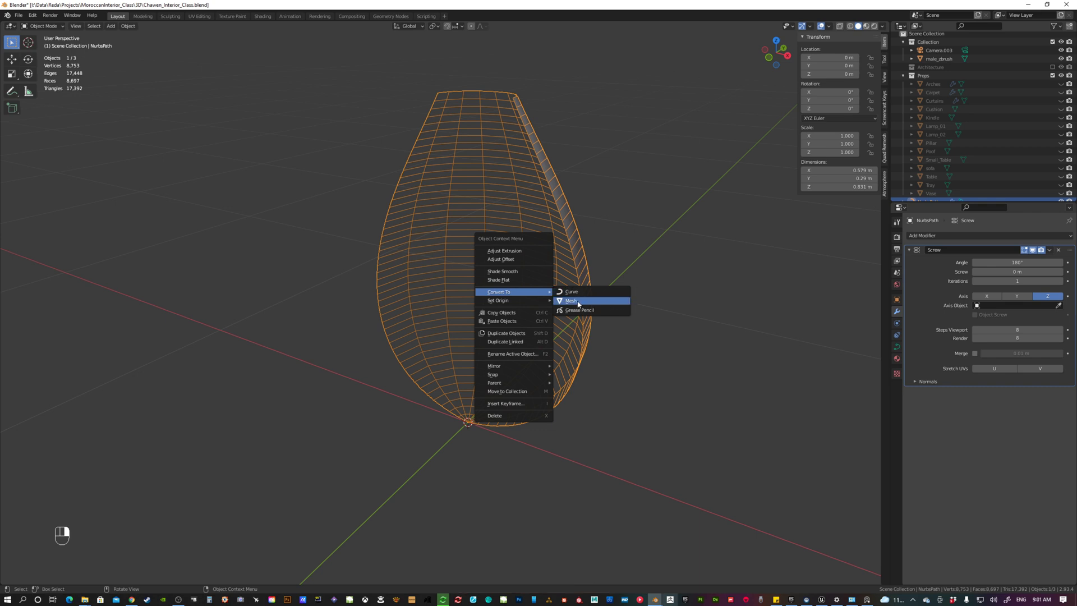
{"action": "right_click", "coordinate": [454, 245]}
{"action": "mouse_move", "coordinate": [454, 245]}
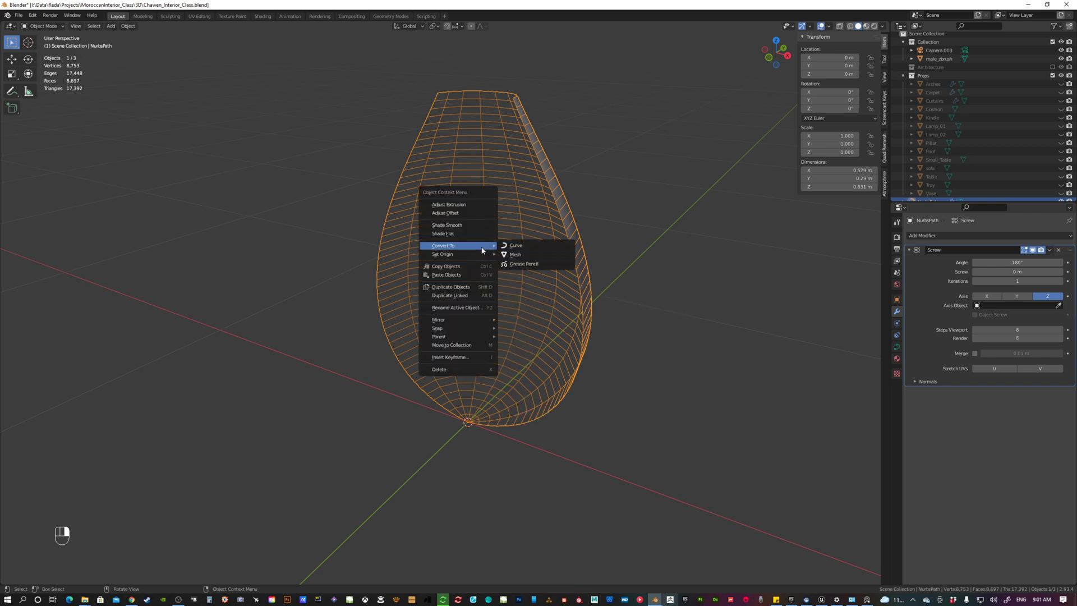
{"action": "left_click", "coordinate": [520, 255]}
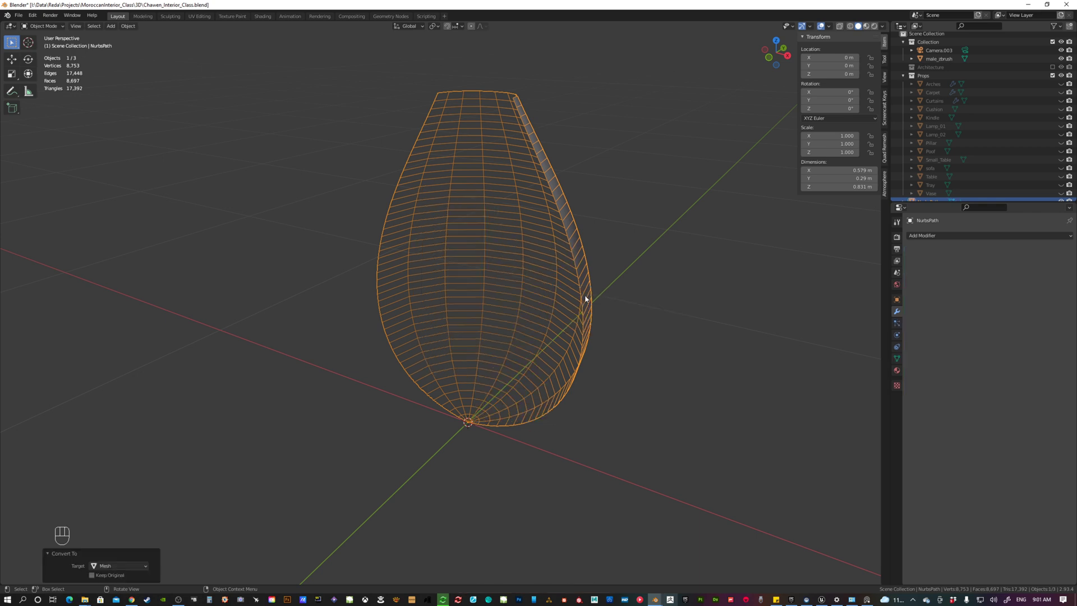
In Edit Mode, select the two open side edge loops of the half body and fill them with a flat face.
{"action": "middle_click_drag", "start_coordinate": [584, 301], "coordinate": [493, 271]}
{"action": "key", "text": "Tab"}
{"action": "key", "text": "2"}
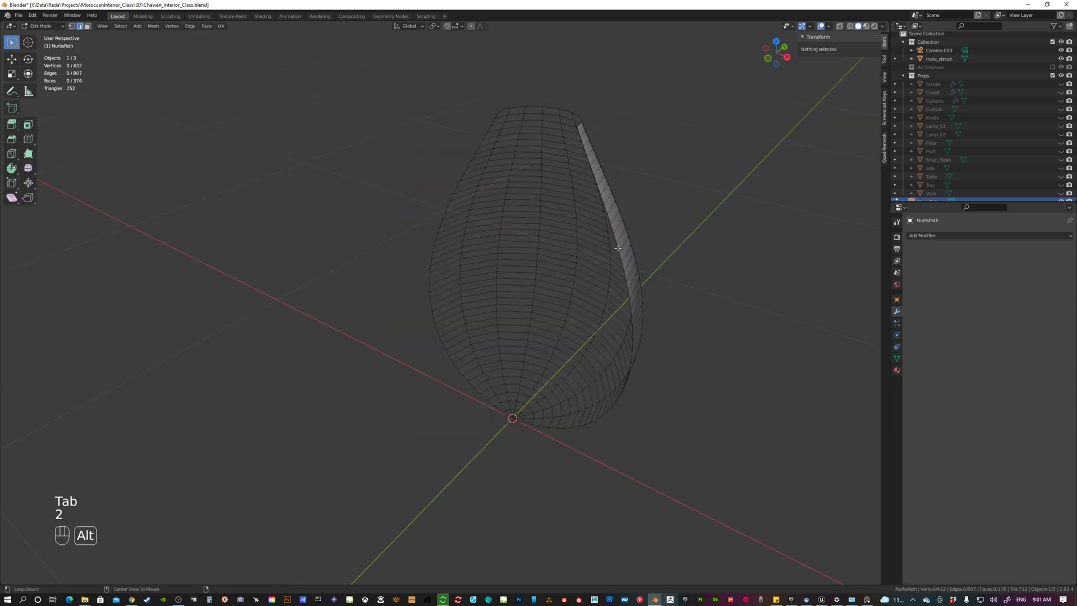
{"action": "left_click", "coordinate": [619, 251], "text": "alt"}
{"action": "left_click", "coordinate": [432, 256], "text": "alt+shift"}
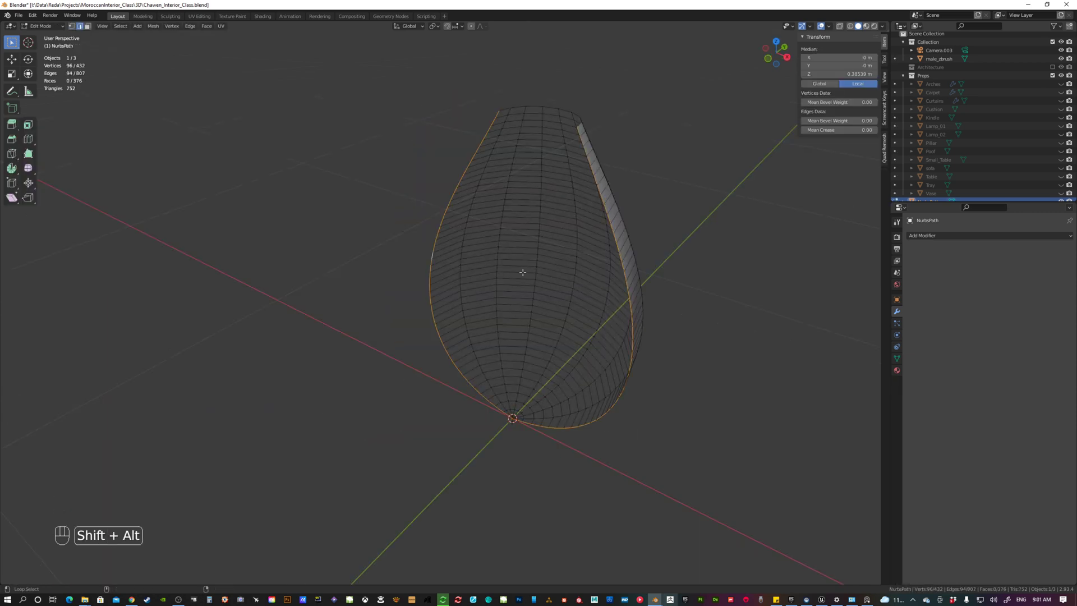
{"action": "key", "text": "f"}
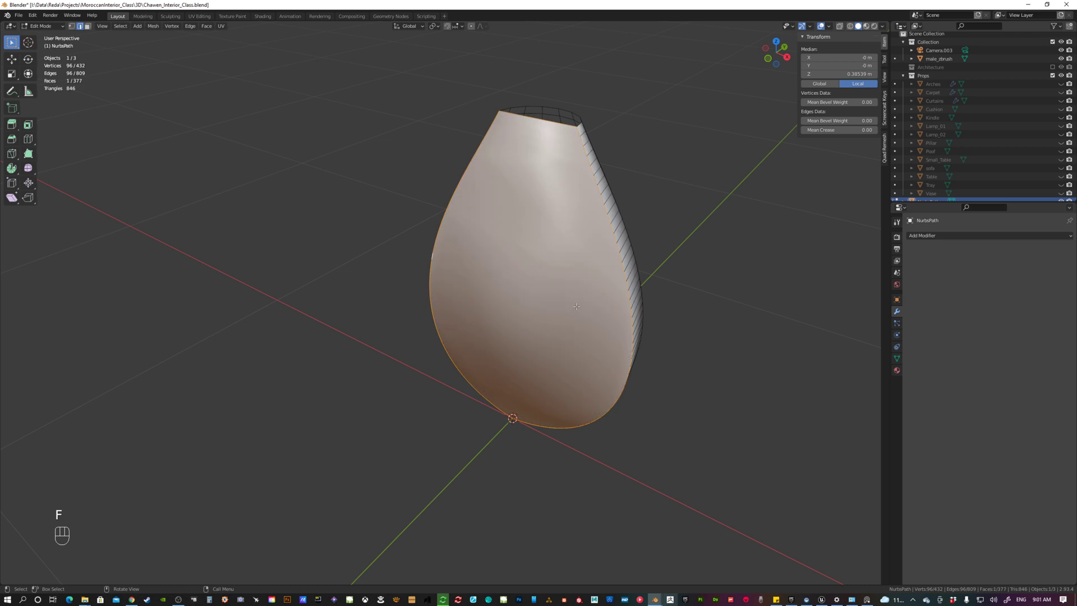
Select the body's top rim edges and scale them to 0.6 with proportional editing enabled at a size of about 0.42.
{"action": "key", "text": "2"}
{"action": "key", "text": "KP_1"}
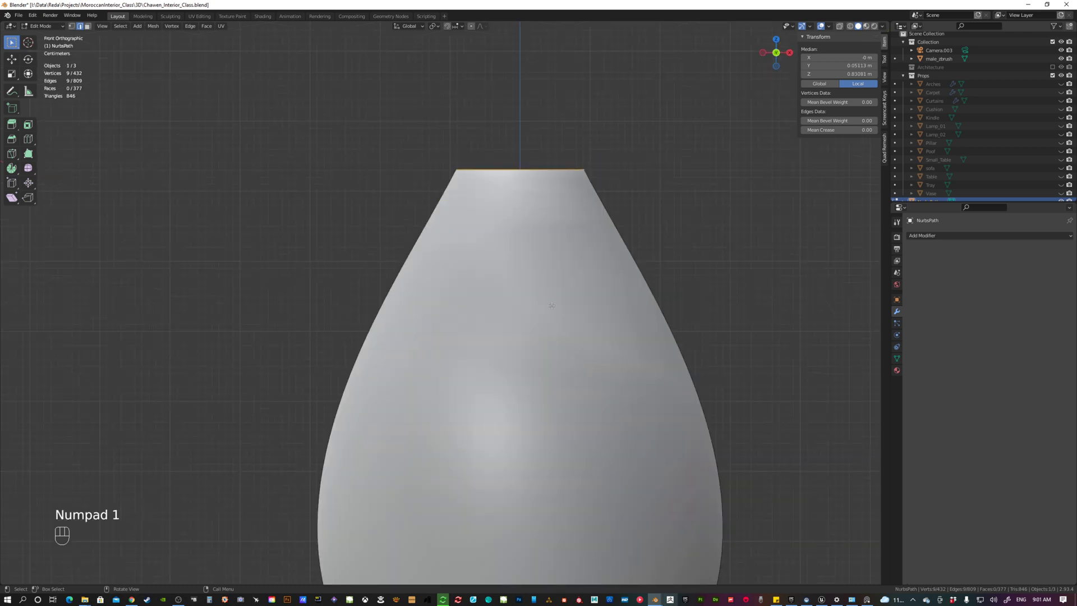
{"action": "left_click", "coordinate": [471, 26]}
{"action": "scroll", "coordinate": [549, 230], "scroll_direction": "down", "scroll_amount": 8}
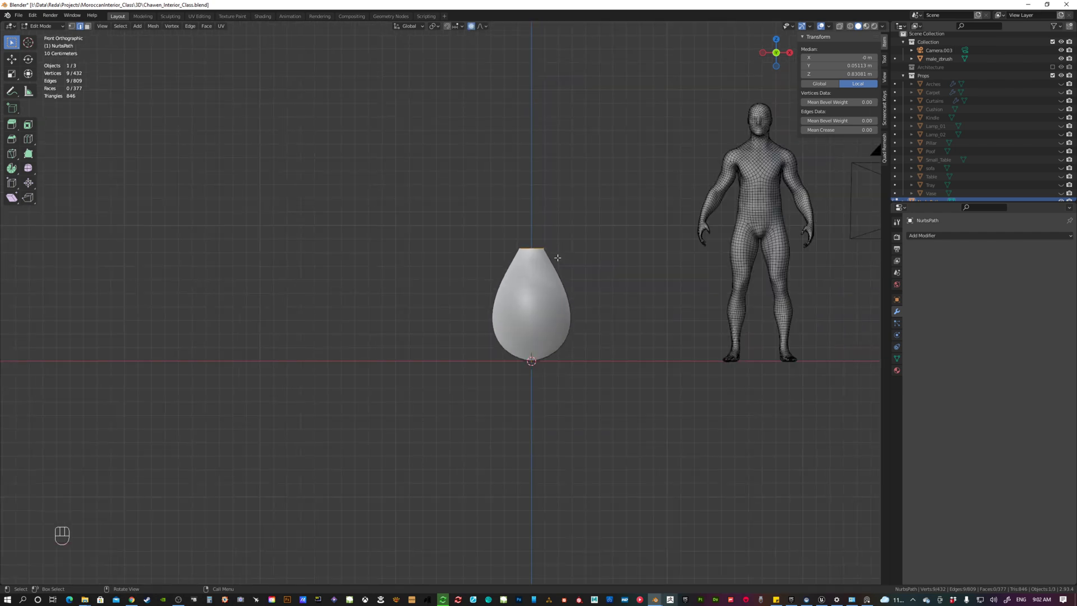
{"action": "key", "text": "s"}
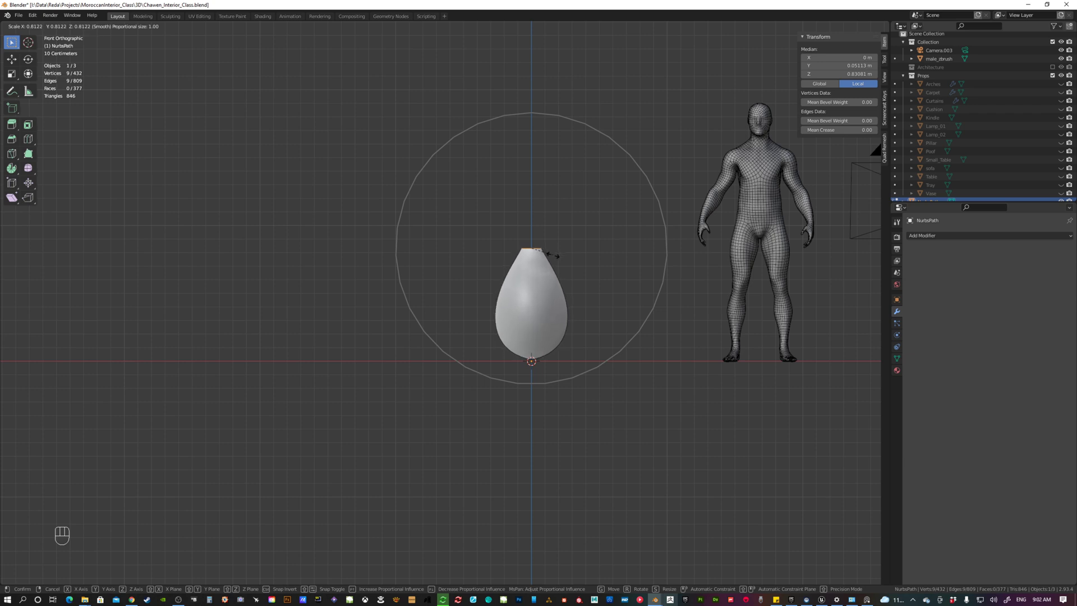
{"action": "scroll", "coordinate": [553, 255], "scroll_direction": "up", "scroll_amount": 13}
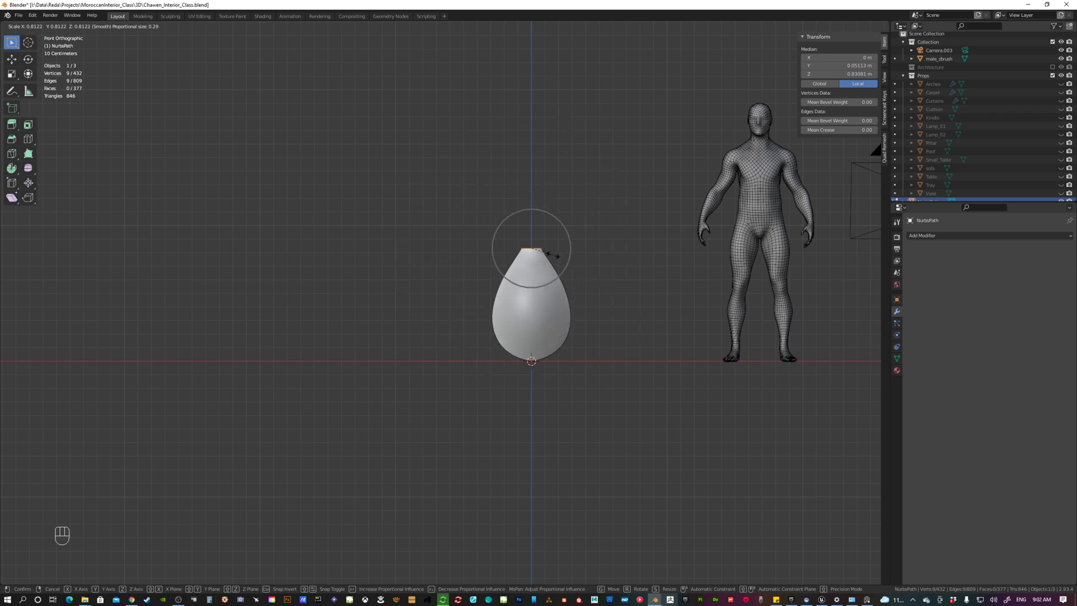
{"action": "scroll", "coordinate": [553, 256], "scroll_direction": "down", "scroll_amount": 2}
{"action": "scroll", "coordinate": [553, 255], "scroll_direction": "up", "scroll_amount": 3}
{"action": "scroll", "coordinate": [553, 256], "scroll_direction": "down", "scroll_amount": 3}
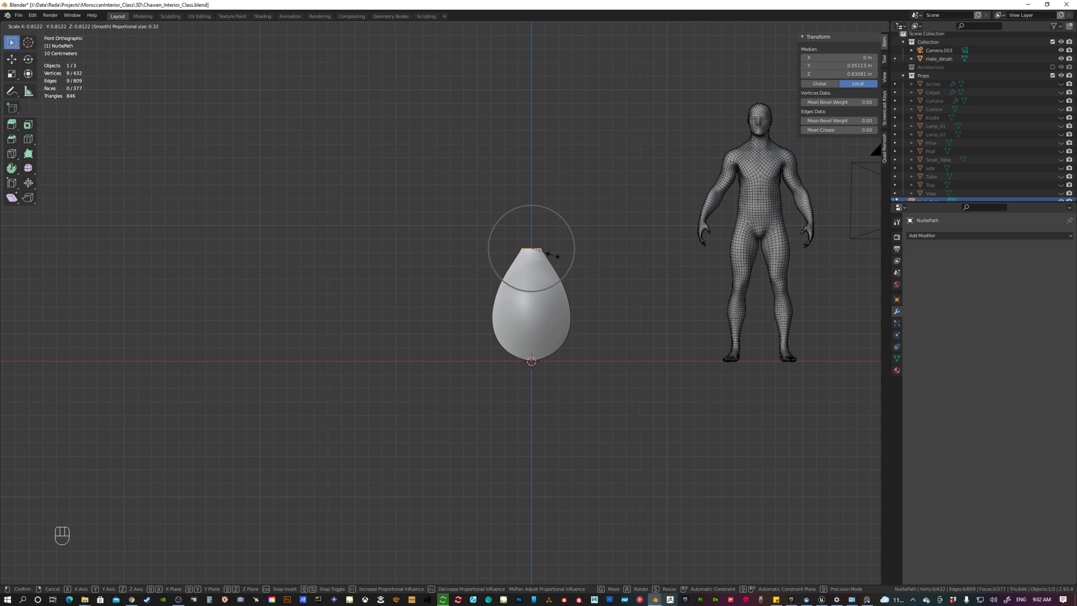
{"action": "scroll", "coordinate": [553, 256], "scroll_direction": "up", "scroll_amount": 3}
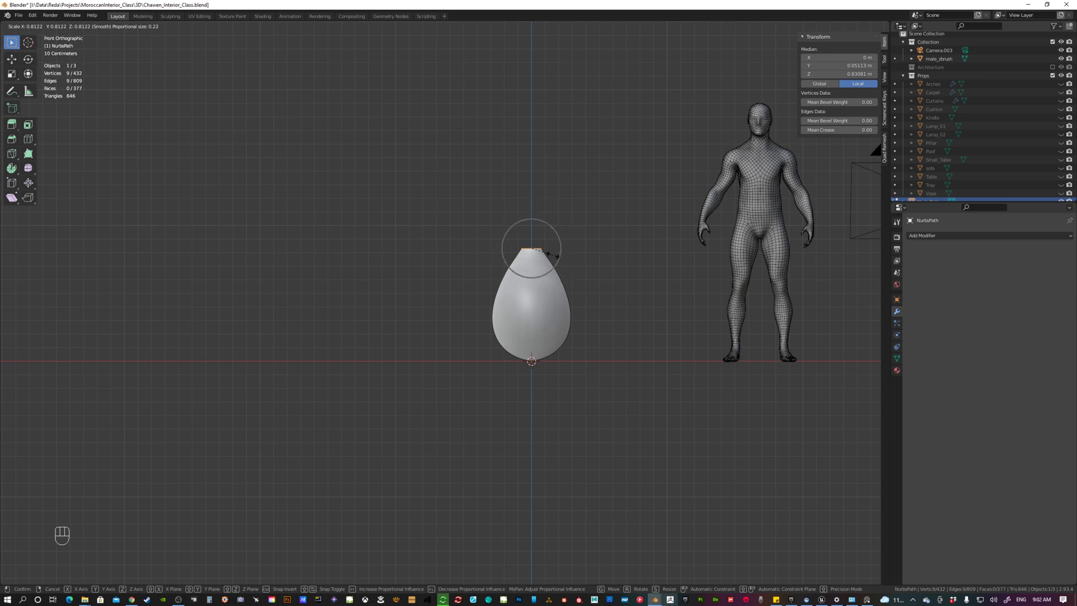
{"action": "scroll", "coordinate": [553, 255], "scroll_direction": "down", "scroll_amount": 2}
{"action": "key", "text": "ctrl"}
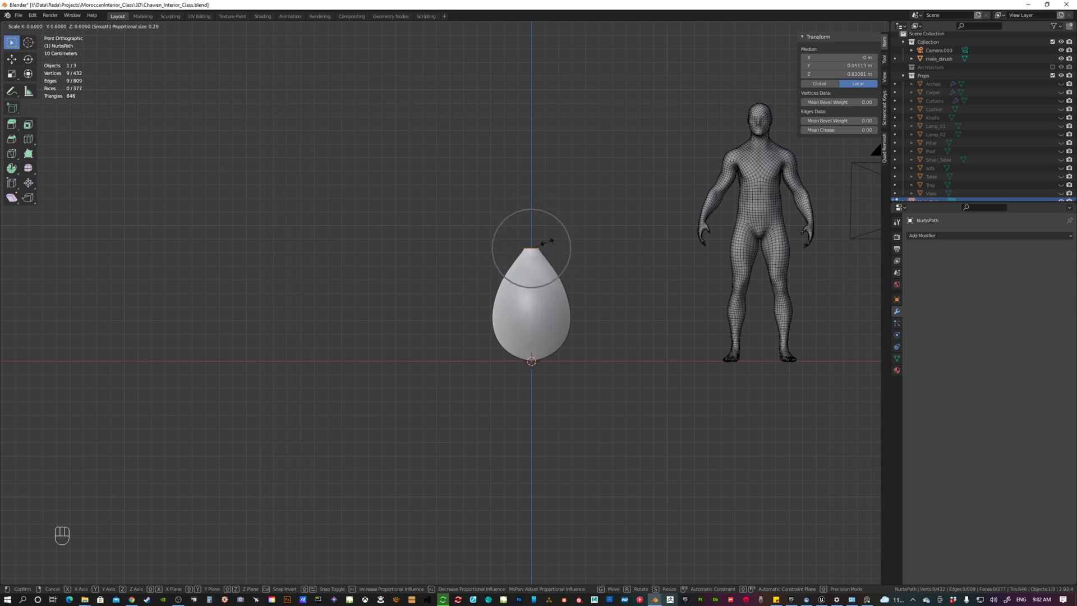
{"action": "scroll", "coordinate": [544, 242], "scroll_direction": "down", "scroll_amount": 4}
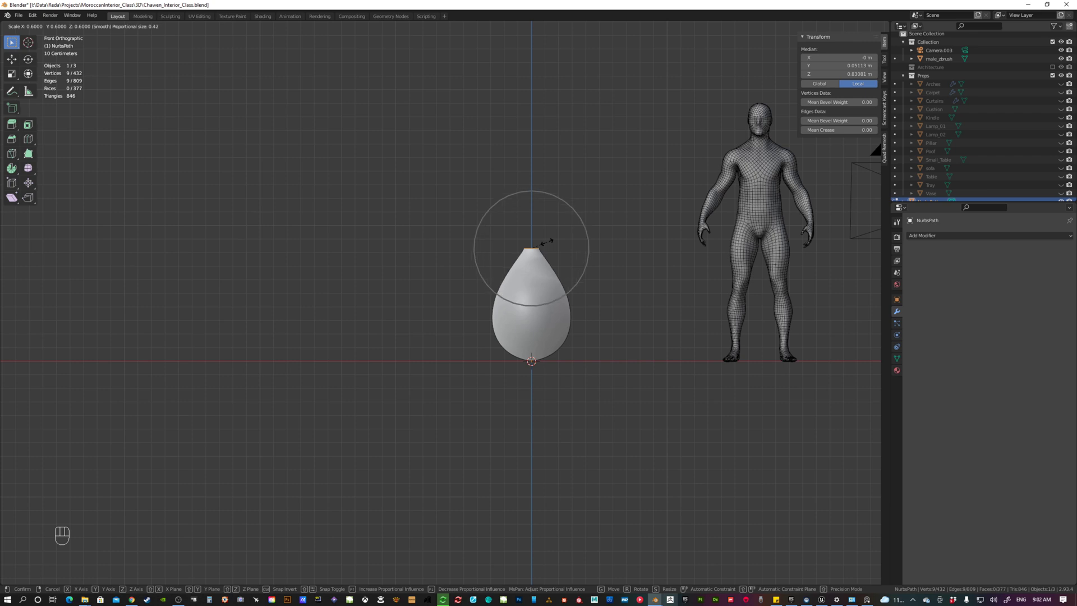
{"action": "left_click", "coordinate": [545, 242]}
Extrude the top rim edges about 0.574 m upward along Z to form a long neck.
{"action": "middle_click_drag", "start_coordinate": [556, 247], "coordinate": [544, 250]}
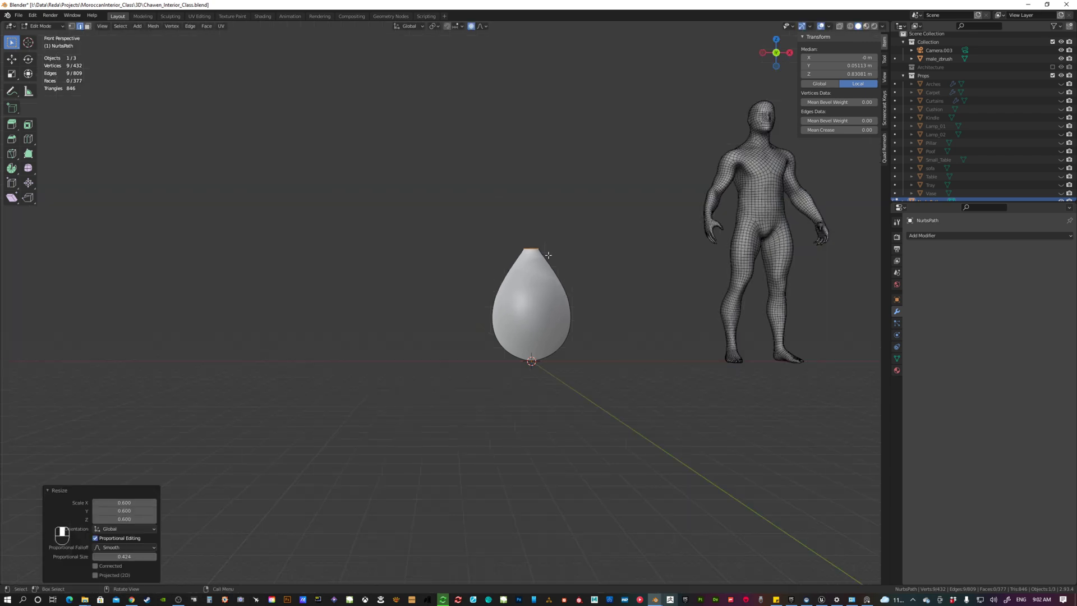
{"action": "scroll", "coordinate": [544, 250], "scroll_direction": "up", "scroll_amount": 4}
{"action": "middle_click_drag", "start_coordinate": [515, 285], "coordinate": [519, 274]}
{"action": "scroll", "coordinate": [521, 262], "scroll_direction": "up", "scroll_amount": 2}
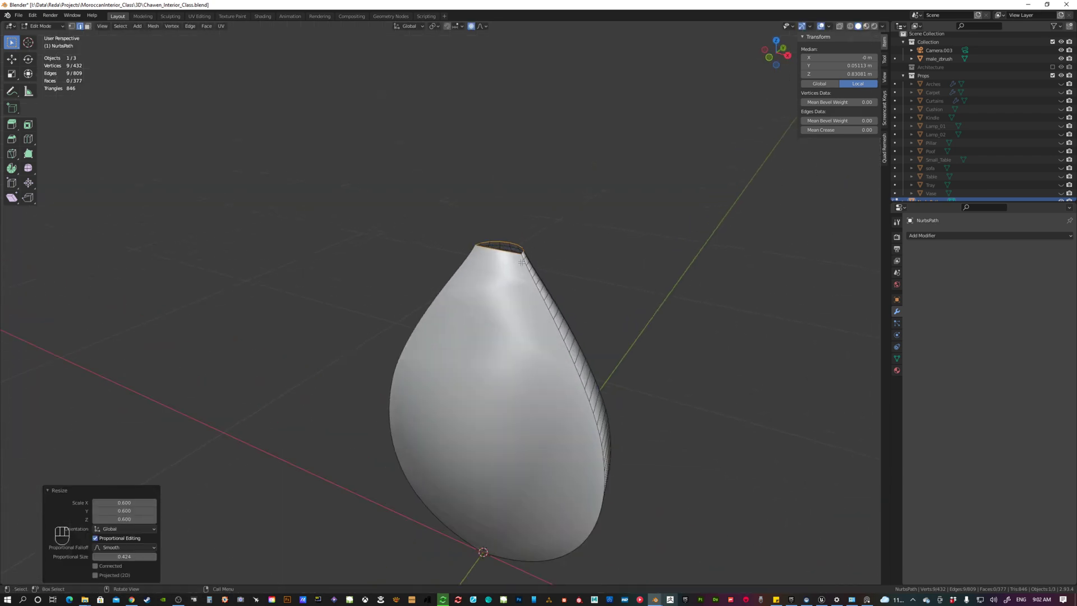
{"action": "key", "text": "KP_1"}
{"action": "scroll", "coordinate": [522, 285], "scroll_direction": "down", "scroll_amount": 3}
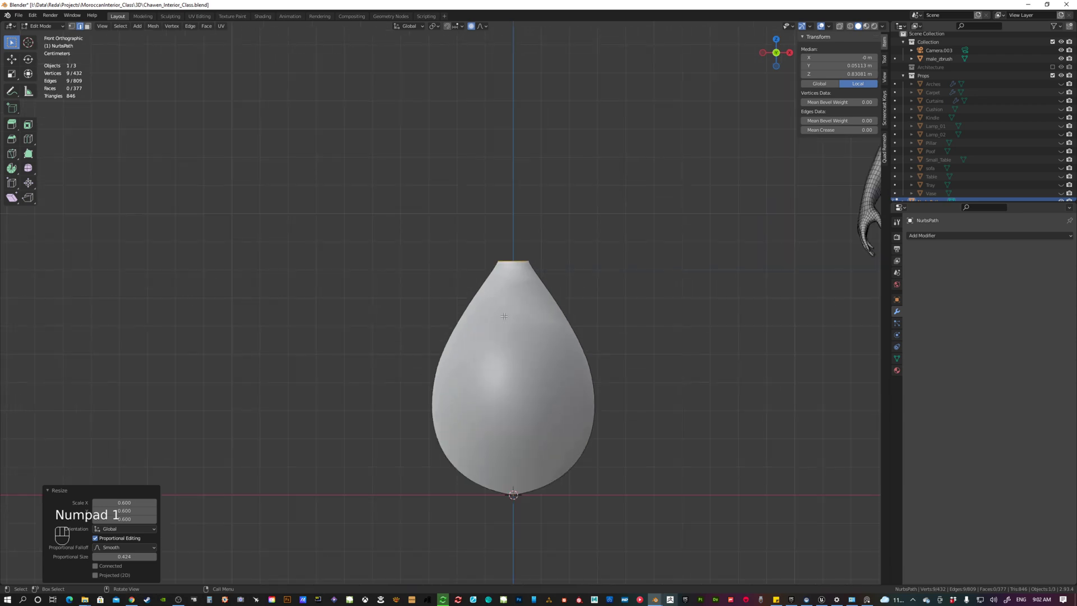
{"action": "middle_click_drag", "start_coordinate": [536, 261], "coordinate": [559, 238], "text": "shift"}
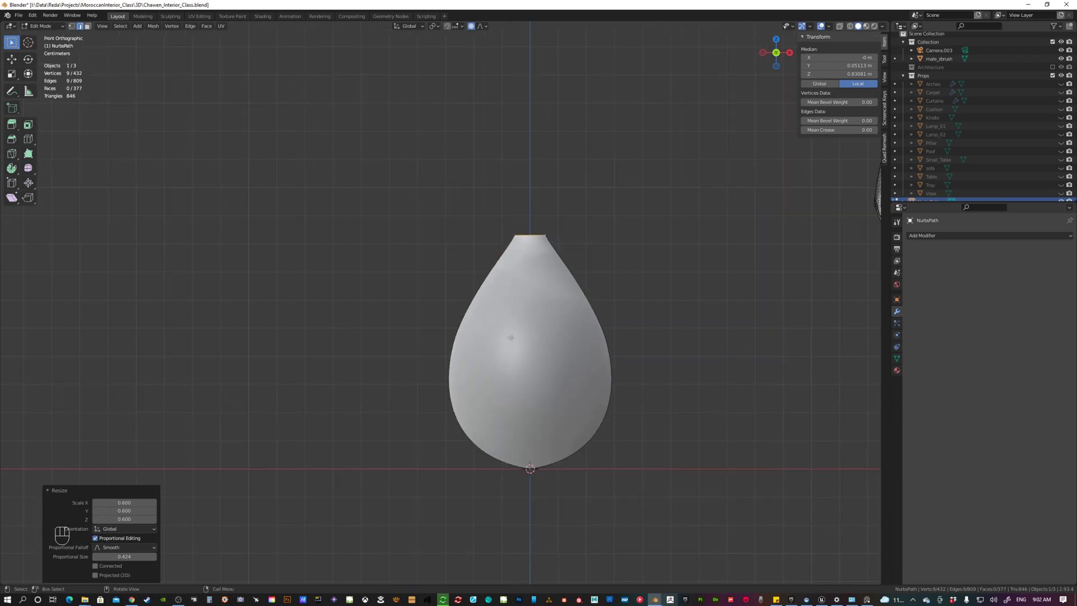
{"action": "key", "text": "e"}
{"action": "key", "text": "z"}
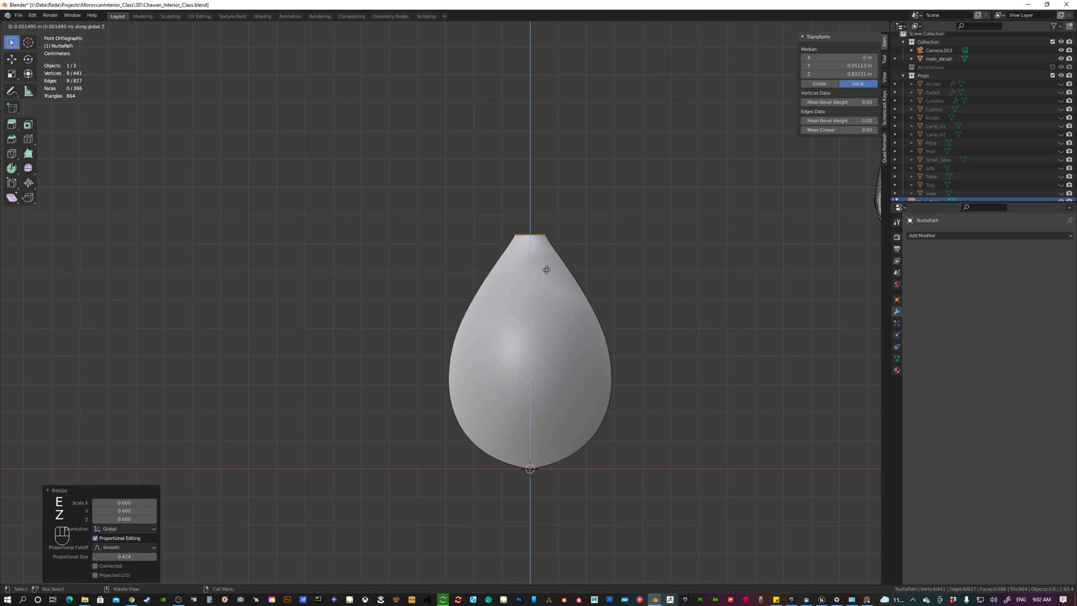
{"action": "left_click", "coordinate": [555, 125]}
Scale the neck's top edges to about 0.631 with proportional editing, fill them with a face, and leave Edit Mode.
{"action": "key", "text": "s"}
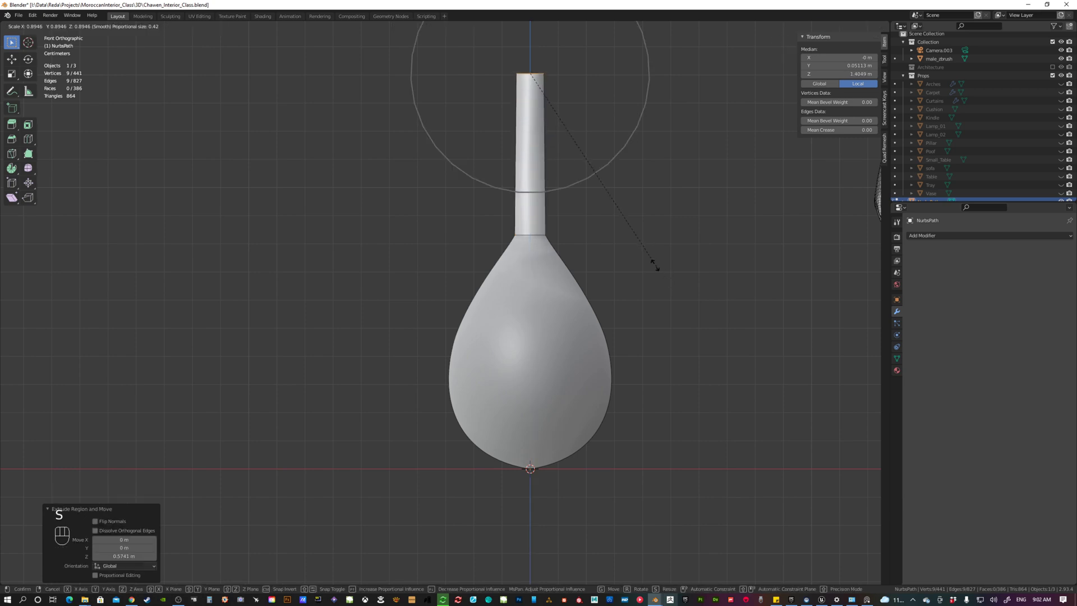
{"action": "left_click", "coordinate": [597, 188]}
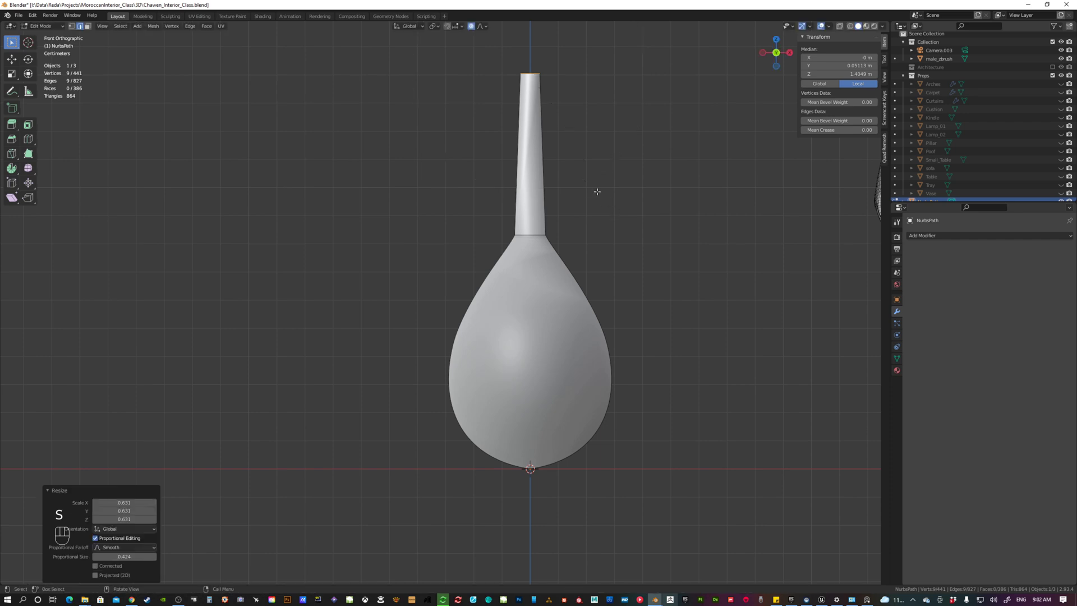
{"action": "middle_click_drag", "start_coordinate": [596, 188], "coordinate": [511, 305]}
{"action": "scroll", "coordinate": [504, 297], "scroll_direction": "up", "scroll_amount": 3}
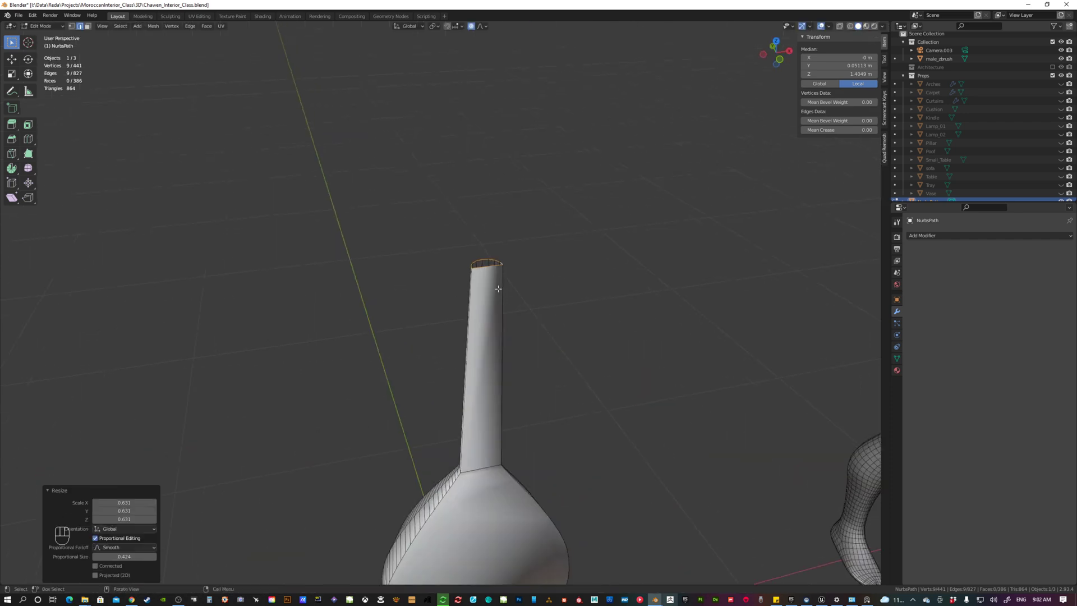
{"action": "key", "text": "f"}
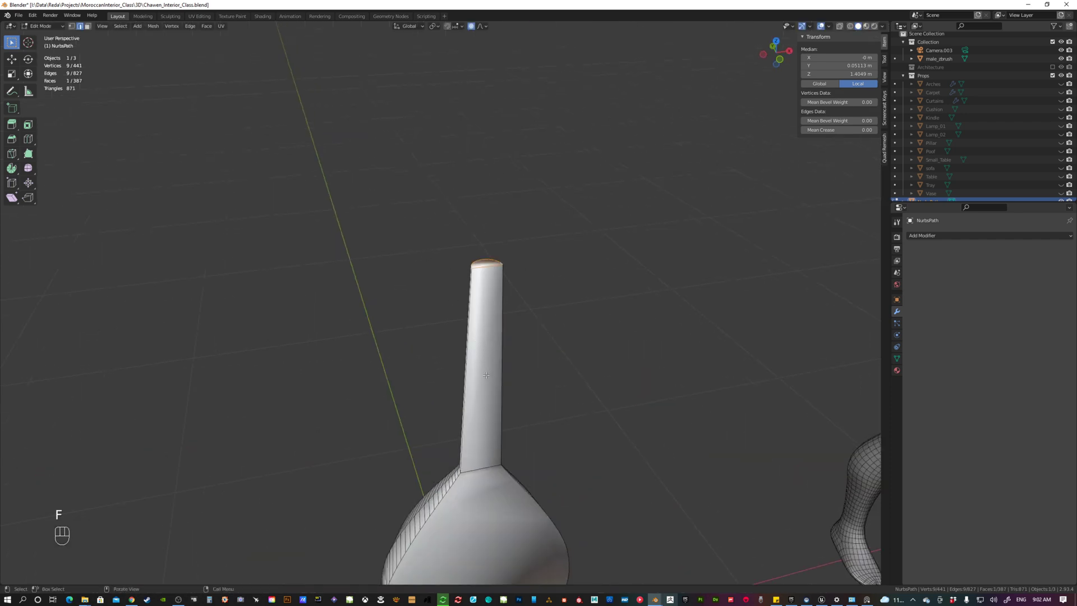
{"action": "key", "text": "Tab"}
{"action": "middle_click_drag", "start_coordinate": [496, 428], "coordinate": [463, 277], "text": "shift"}
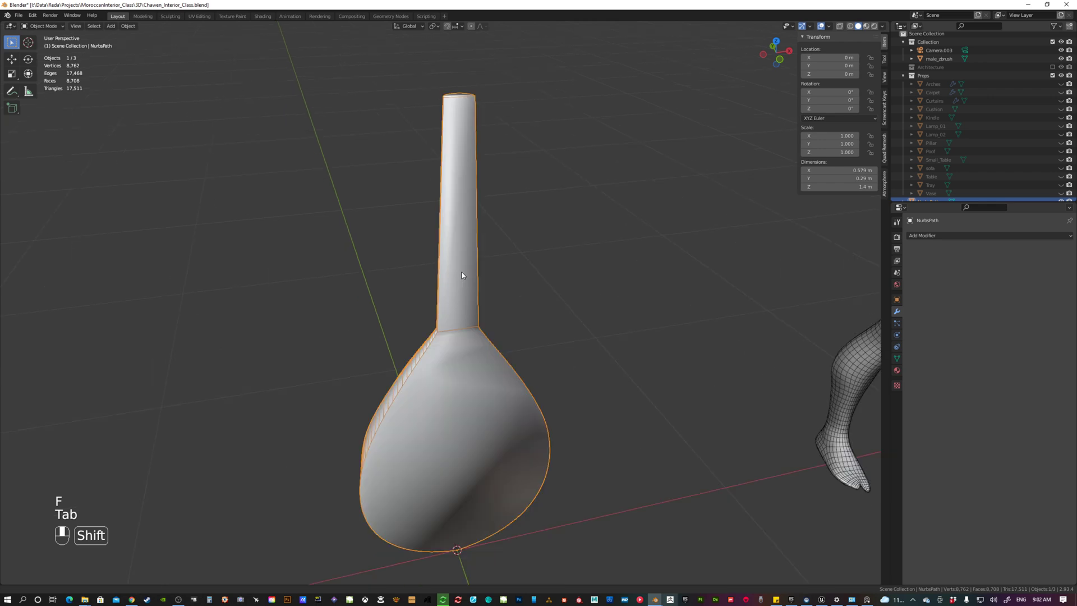
Turn off the wireframe overlay and enable Auto Smooth at 30° for the instrument's normals.
{"action": "left_click", "coordinate": [829, 27]}
{"action": "left_click", "coordinate": [777, 168]}
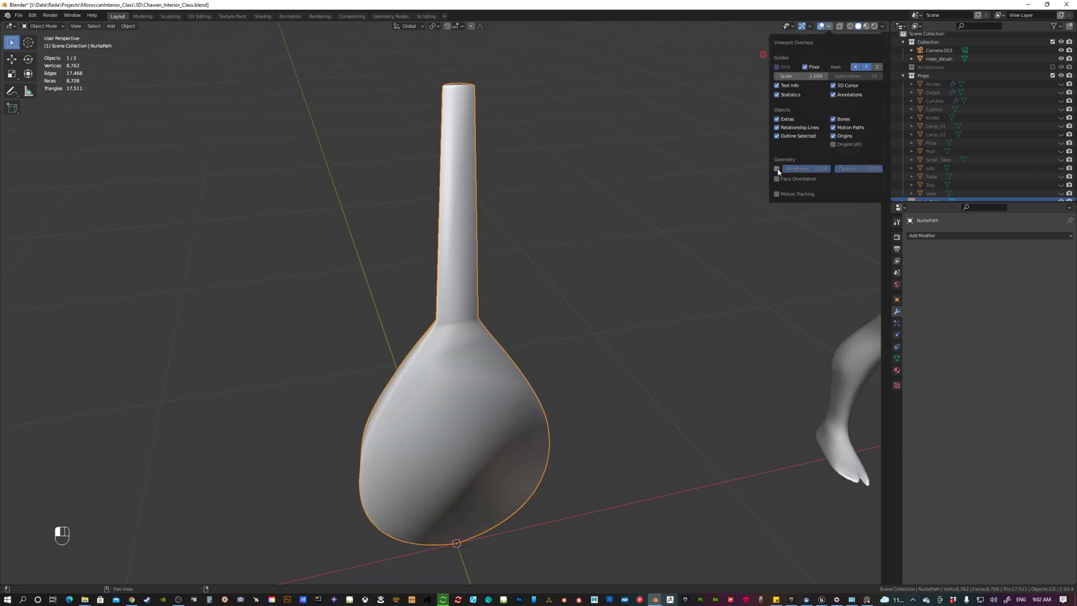
{"action": "left_click", "coordinate": [897, 359]}
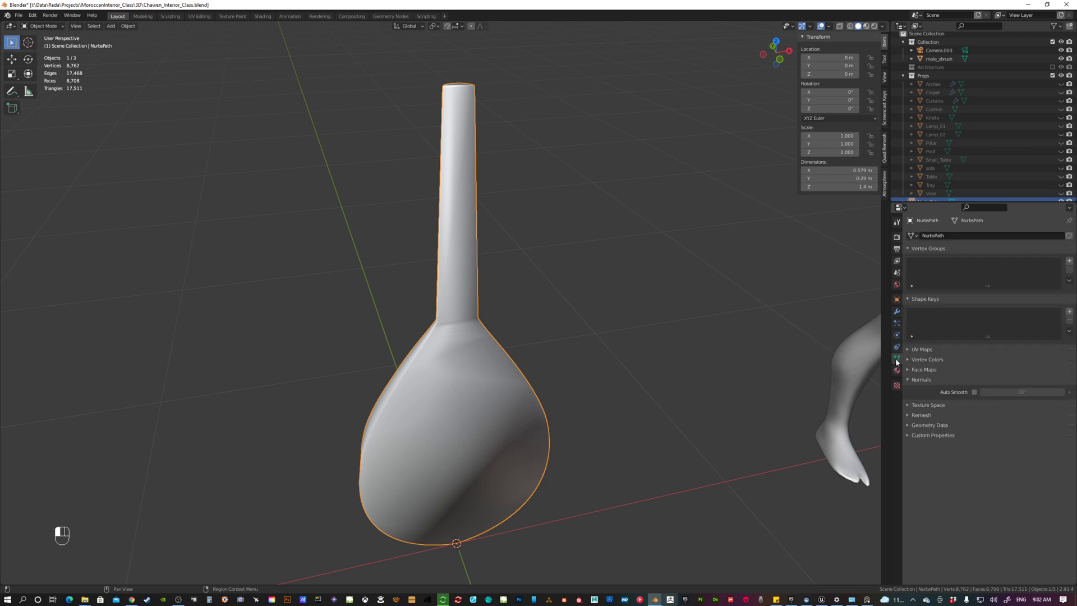
{"action": "left_click", "coordinate": [974, 392]}
{"action": "middle_click_drag", "start_coordinate": [413, 341], "coordinate": [433, 312]}
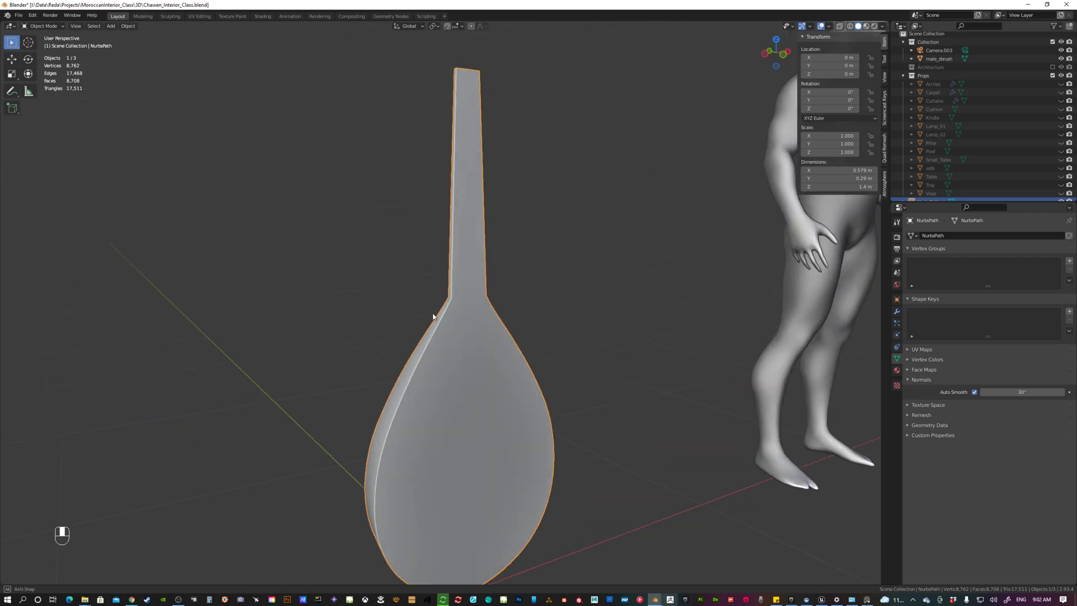
In front view, scale the instrument to about 0.956 against the male figure and apply all transforms.
{"action": "key", "text": "KP_1"}
{"action": "scroll", "coordinate": [530, 351], "scroll_direction": "down", "scroll_amount": 3}
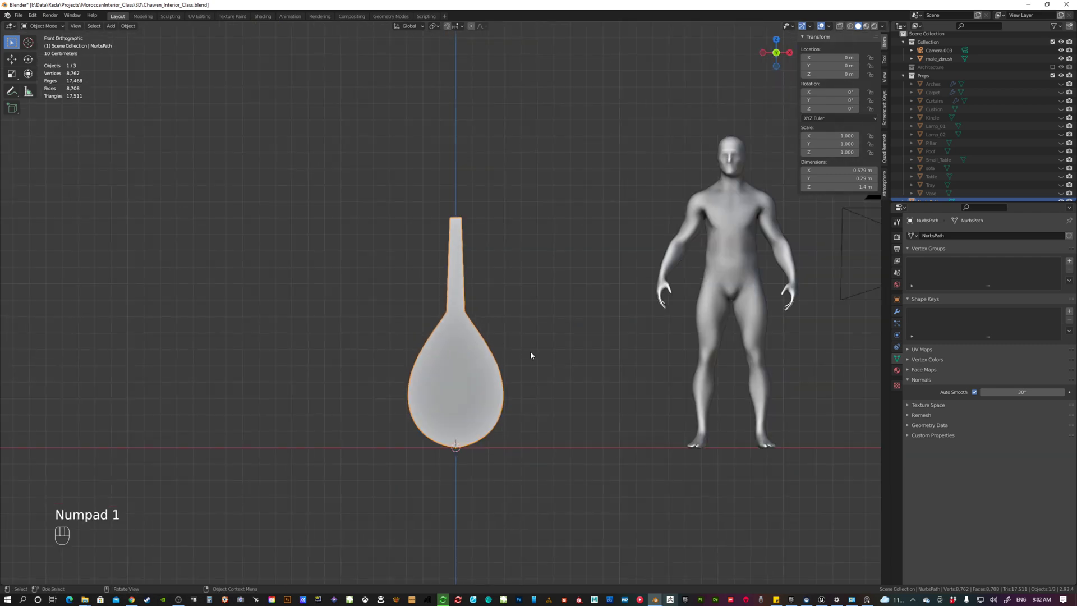
{"action": "scroll", "coordinate": [587, 379], "scroll_direction": "down", "scroll_amount": 1}
{"action": "middle_click_drag", "start_coordinate": [494, 381], "coordinate": [419, 381], "text": "shift"}
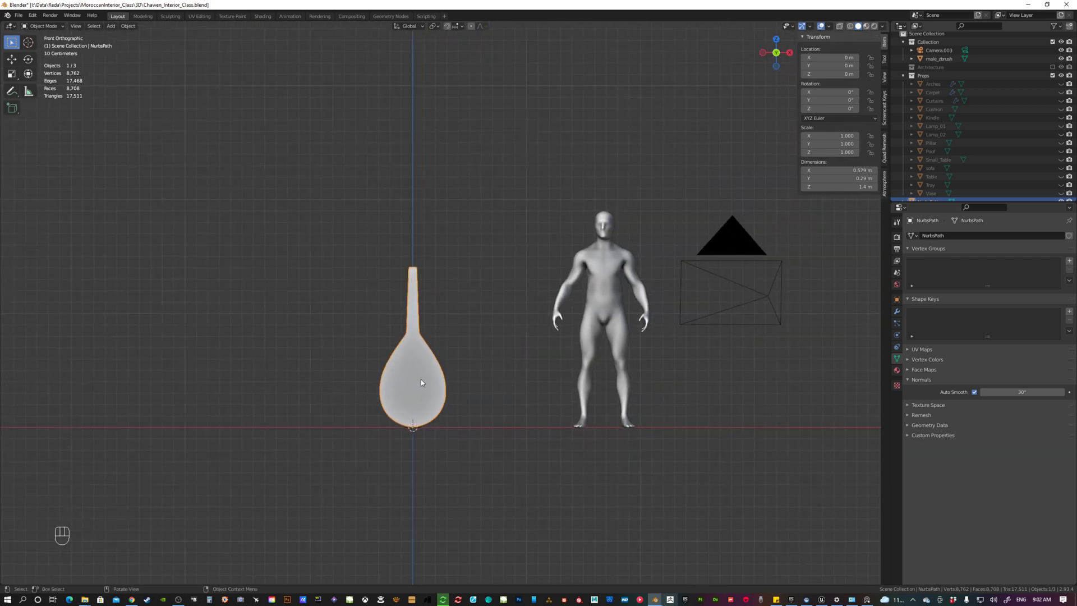
{"action": "key", "text": "s"}
{"action": "left_click", "coordinate": [464, 379]}
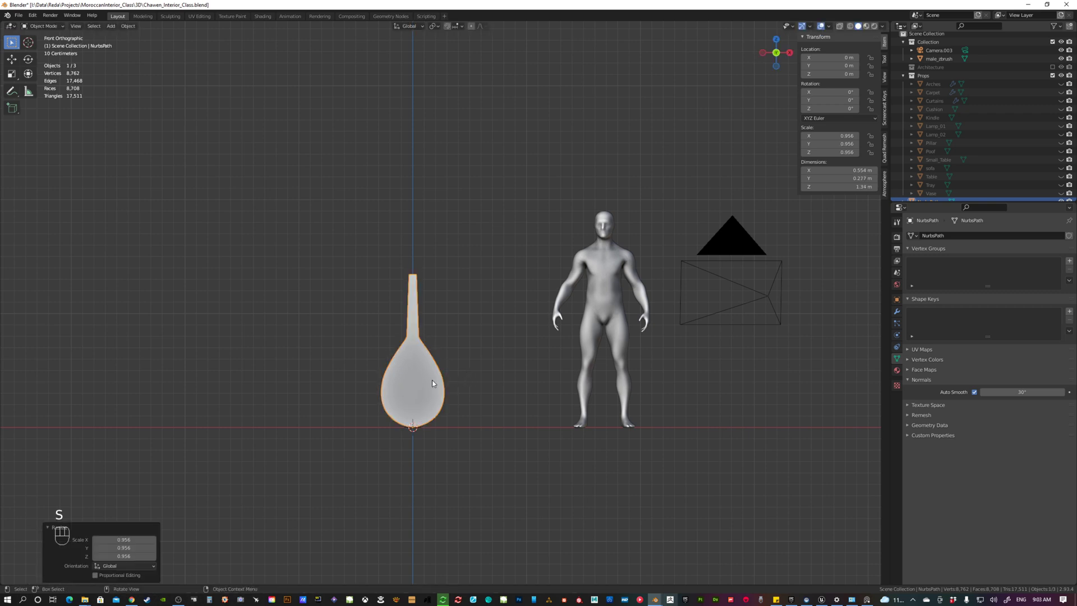
{"action": "key", "text": "ctrl+a"}
{"action": "left_click", "coordinate": [378, 399]}
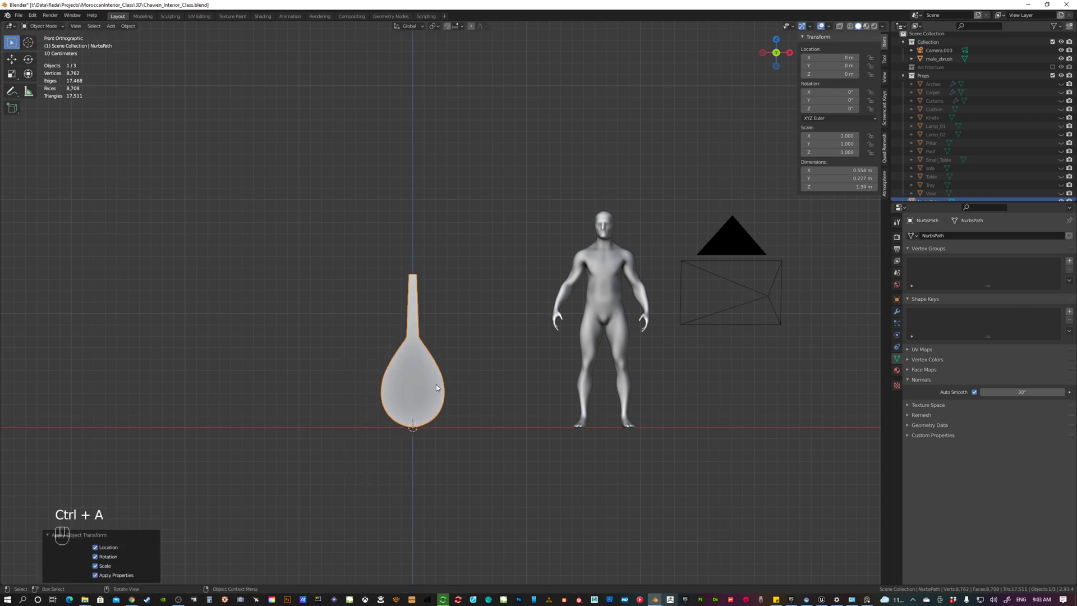
Rename the instrument object as Lute, move it to the Props collection, and hide it.
{"action": "middle_click_drag", "start_coordinate": [378, 398], "coordinate": [405, 393]}
{"action": "scroll", "coordinate": [994, 178], "scroll_direction": "down", "scroll_amount": 1}
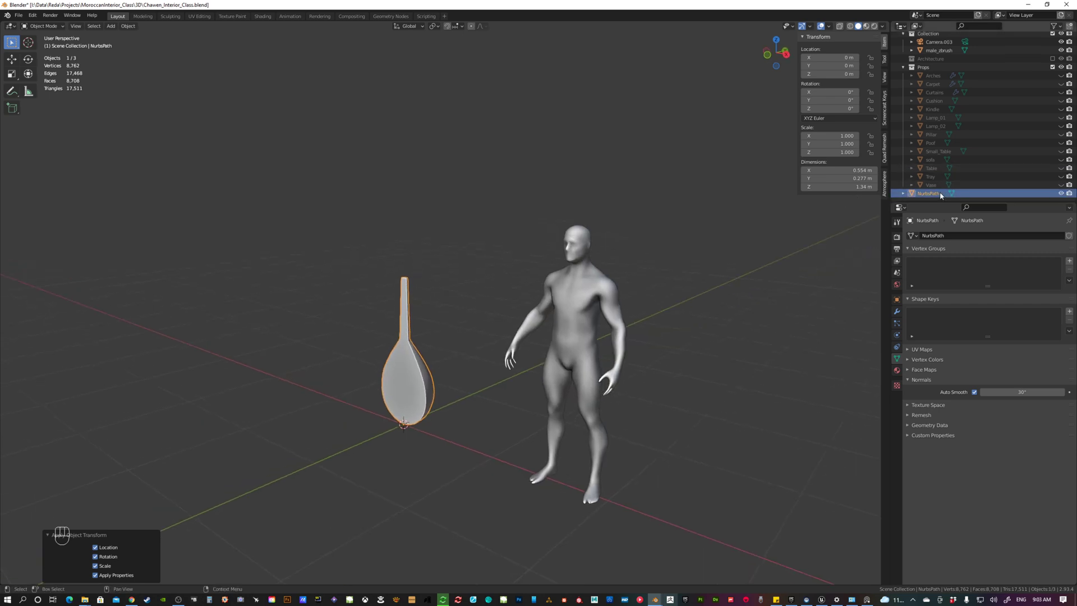
{"action": "double_click", "coordinate": [928, 193]}
{"action": "type", "text": "Lute"}
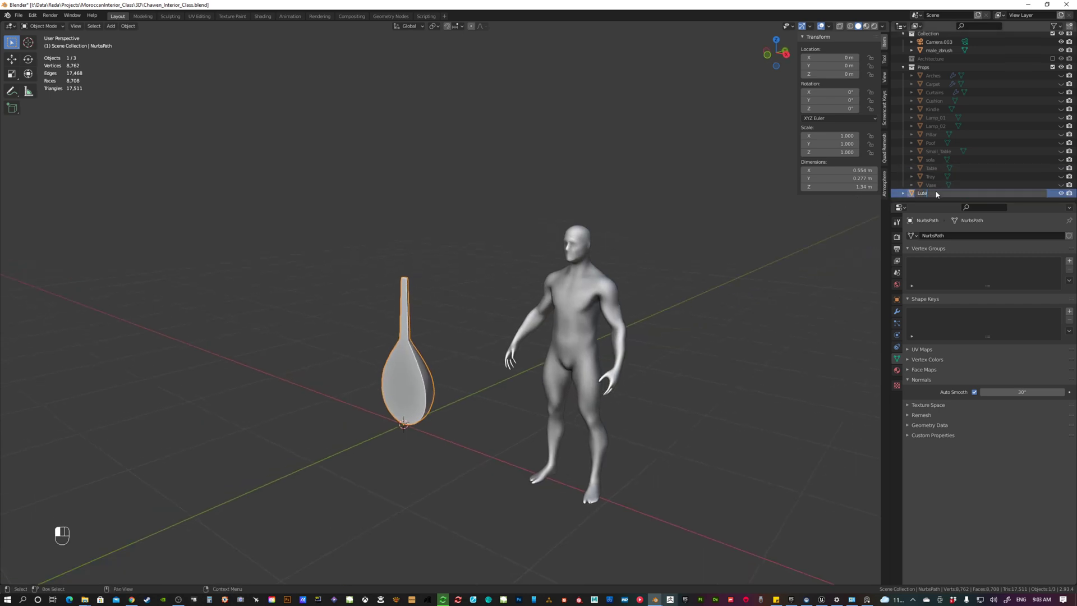
{"action": "key", "text": "Return"}
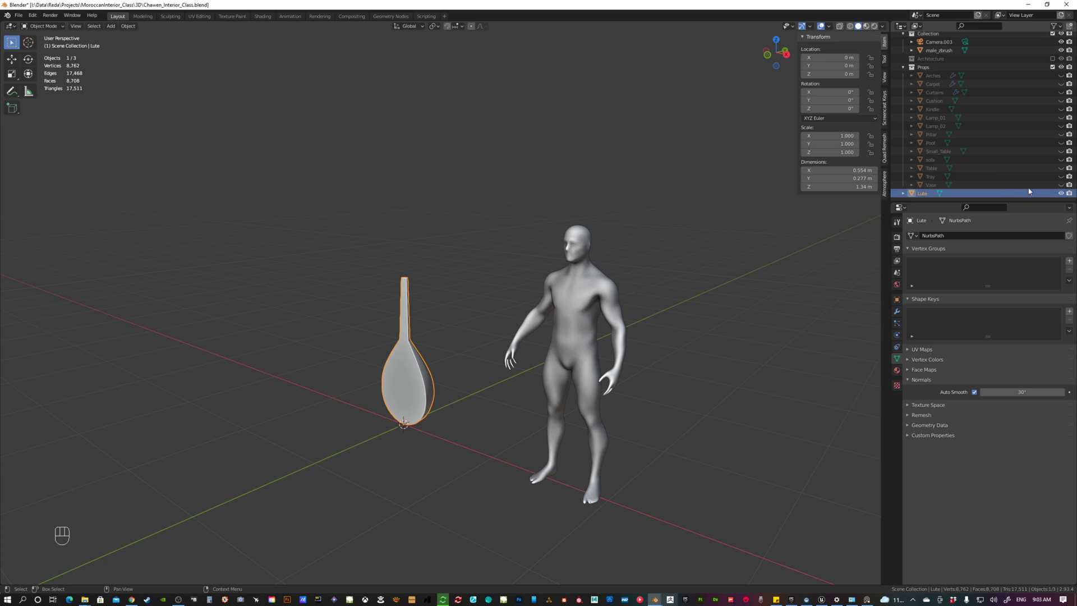
{"action": "key", "text": "m"}
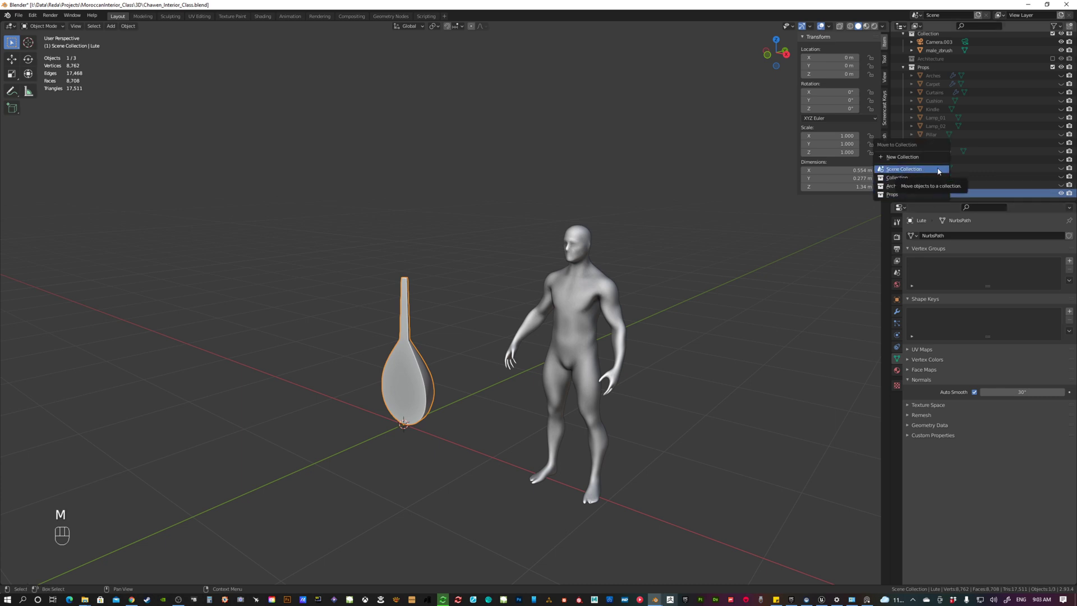
{"action": "left_click", "coordinate": [905, 194]}
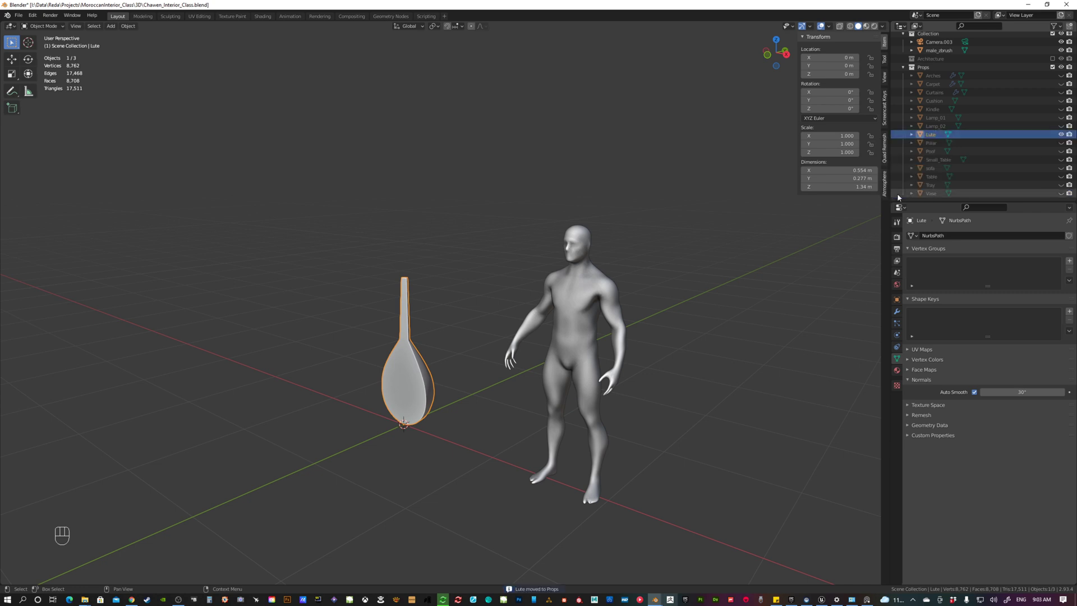
{"action": "key", "text": "h"}
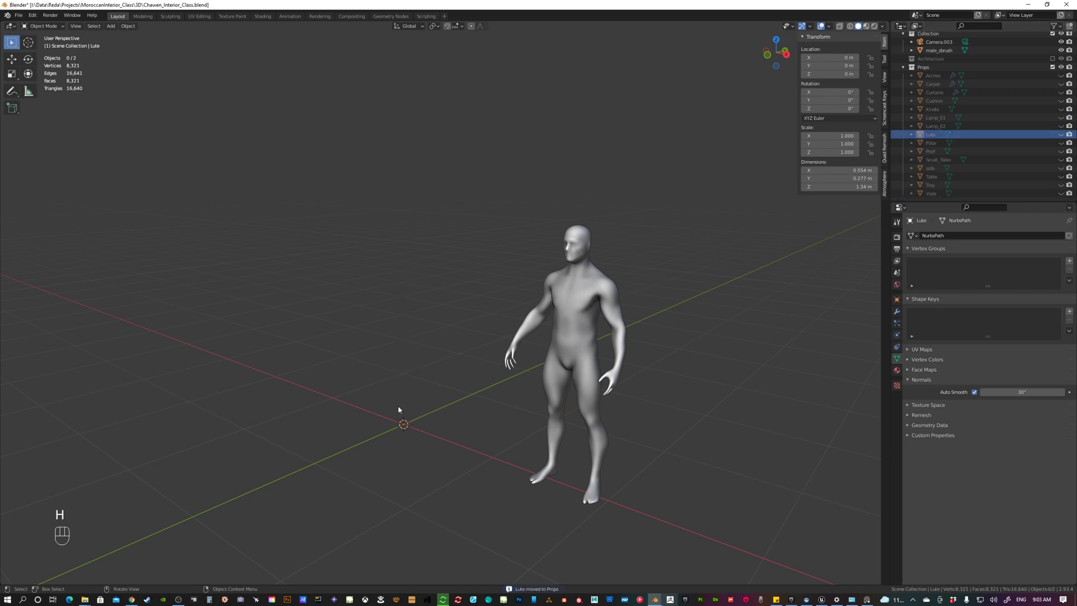
Add a cube and, in Edit Mode, raise its geometry 1 m along Z so its base sits at the origin.
{"action": "key", "text": "KP_1"}
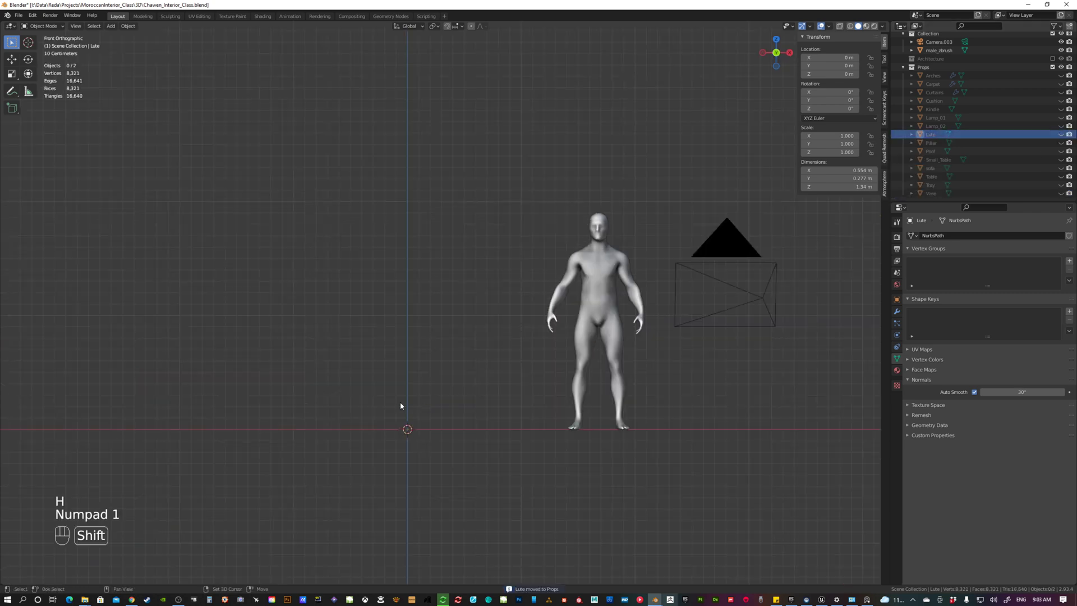
{"action": "middle_click_drag", "start_coordinate": [402, 403], "coordinate": [479, 389], "text": "shift"}
{"action": "key", "text": "shift+a"}
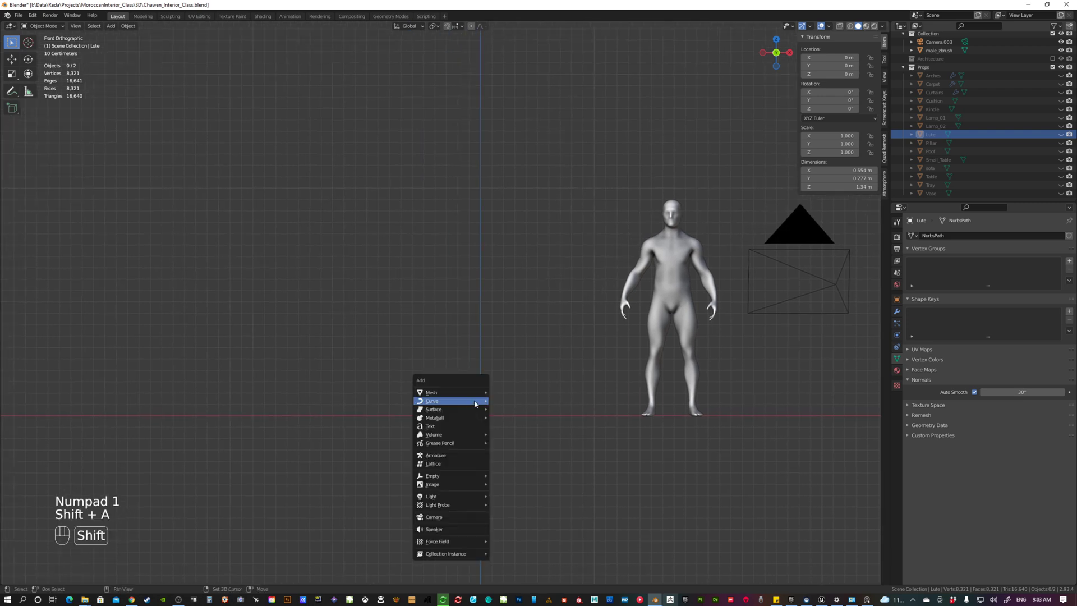
{"action": "mouse_move", "coordinate": [474, 393]}
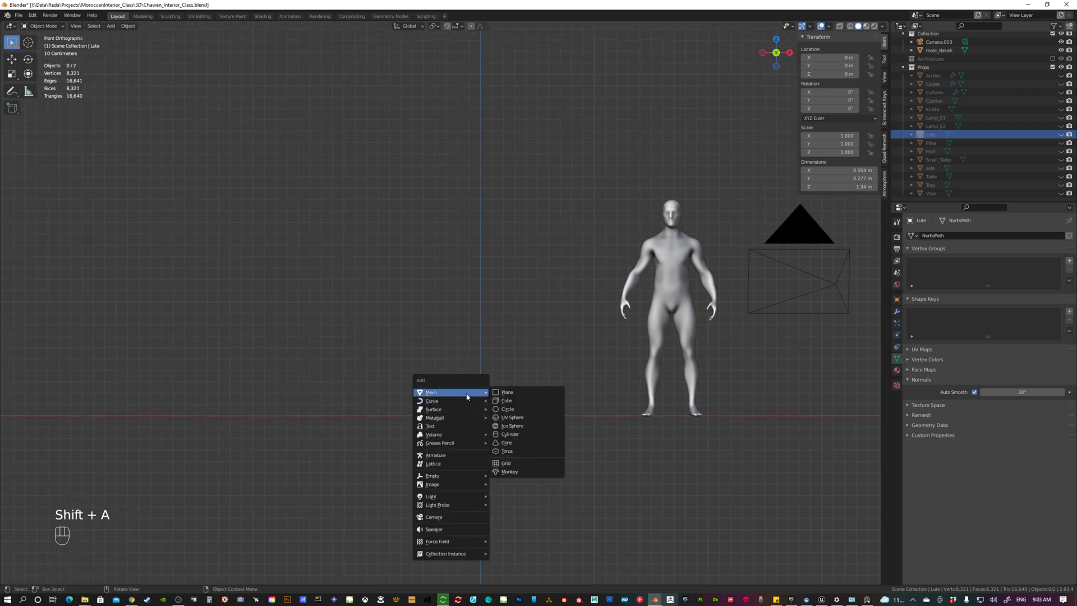
{"action": "left_click", "coordinate": [507, 401]}
{"action": "key", "text": "Tab"}
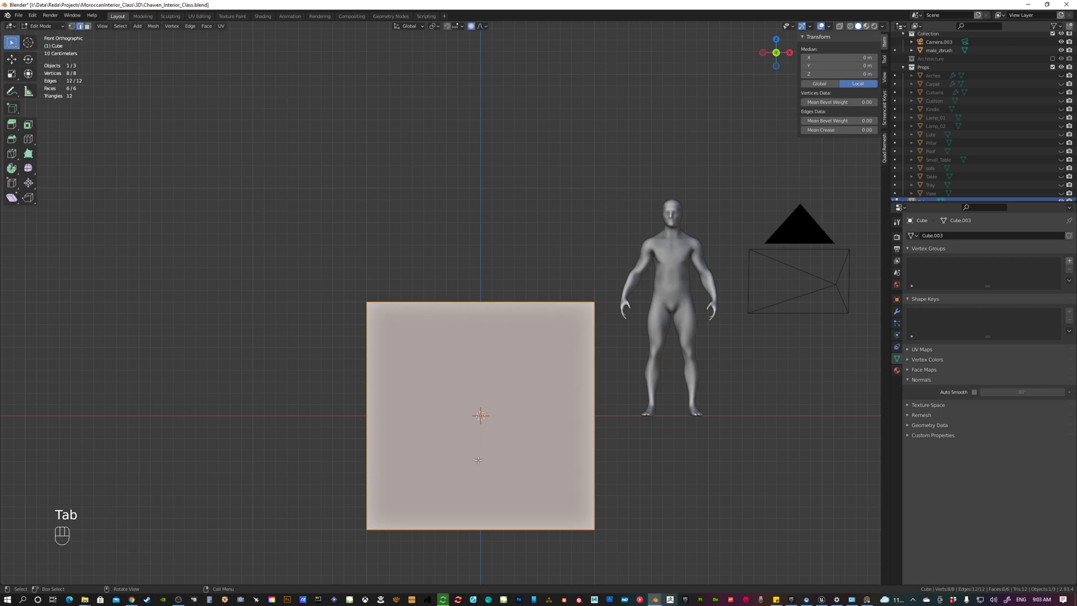
{"action": "key", "text": "g"}
{"action": "key", "text": "z"}
{"action": "key", "text": "ctrl"}
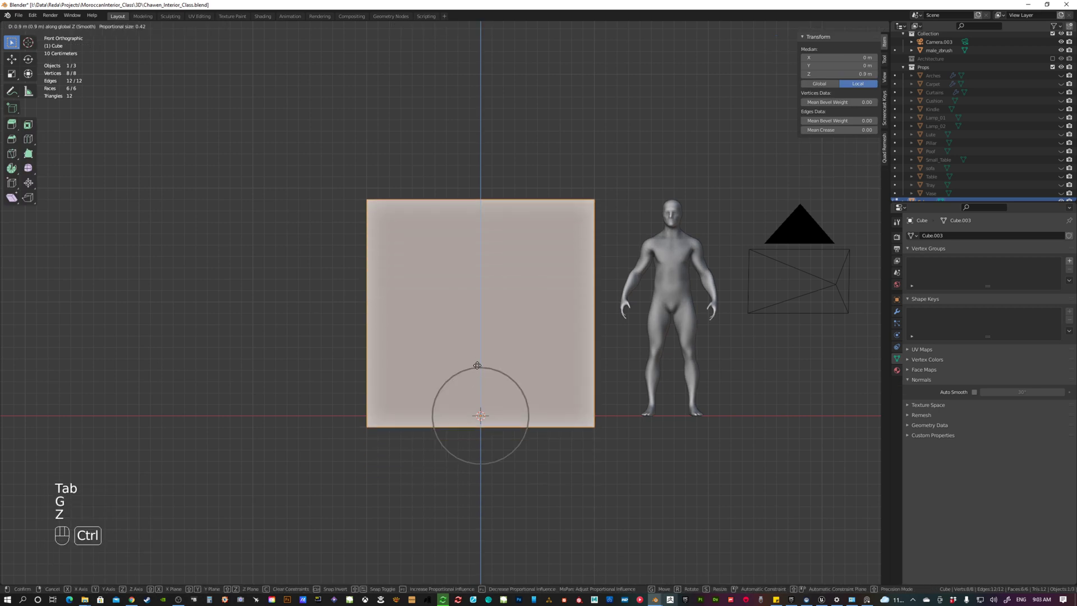
{"action": "left_click", "coordinate": [481, 355]}
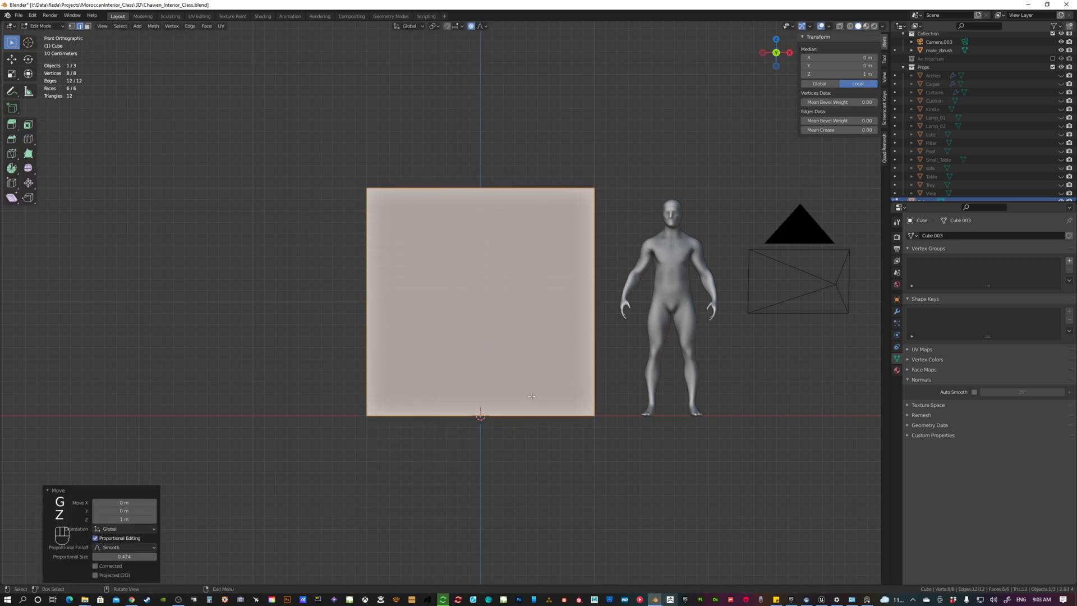
{"action": "key", "text": "Tab"}
{"action": "key", "text": "Tab"}
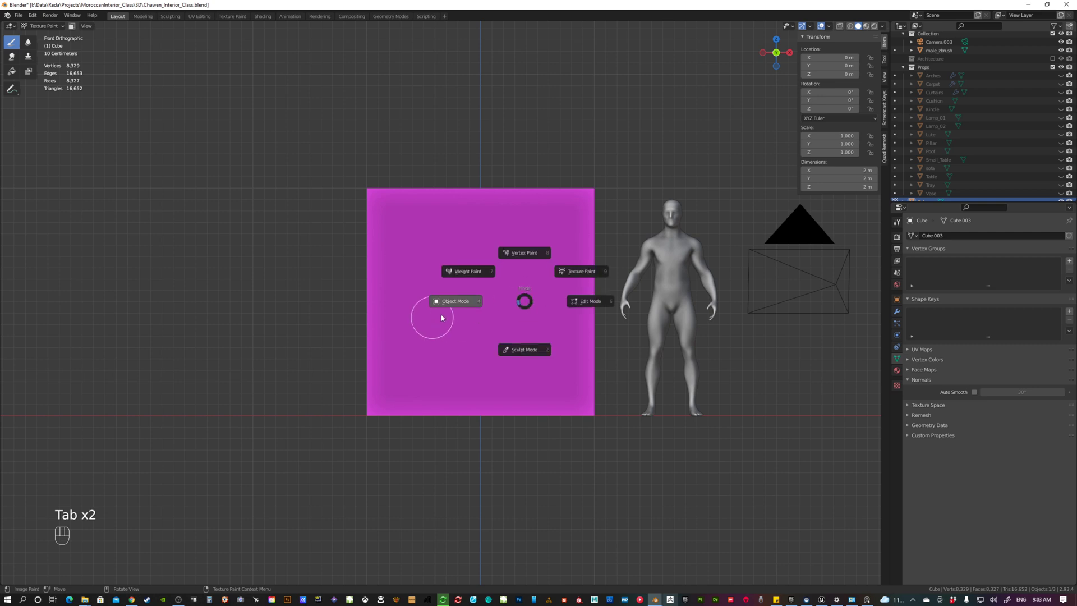
In Object Mode, scale the cube uniformly to about 0.345 and stretch it along Z by about 2.458.
{"action": "key", "text": "s"}
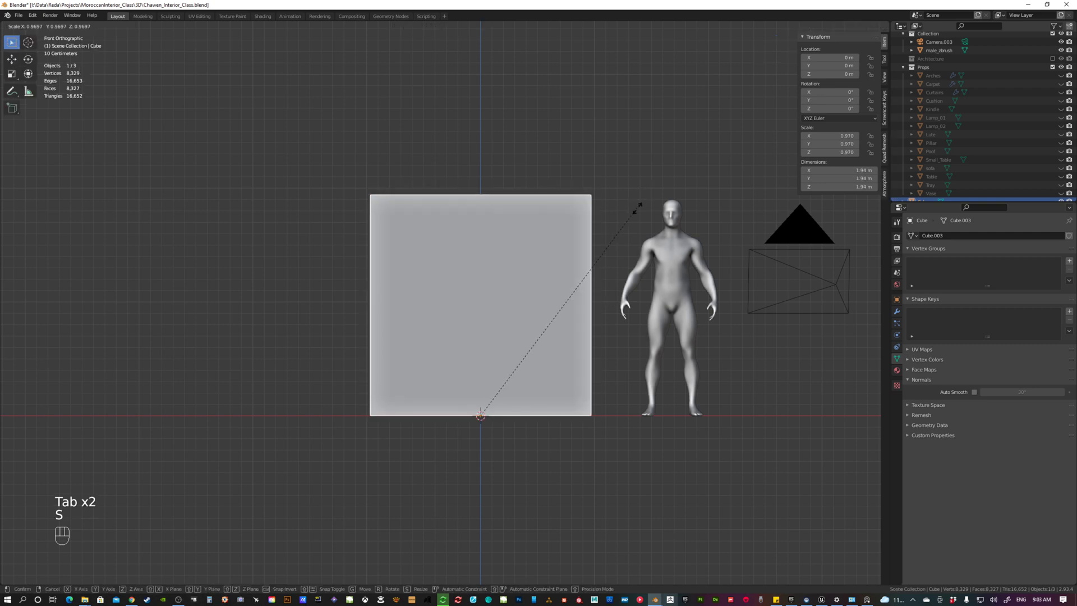
{"action": "left_click", "coordinate": [542, 363]}
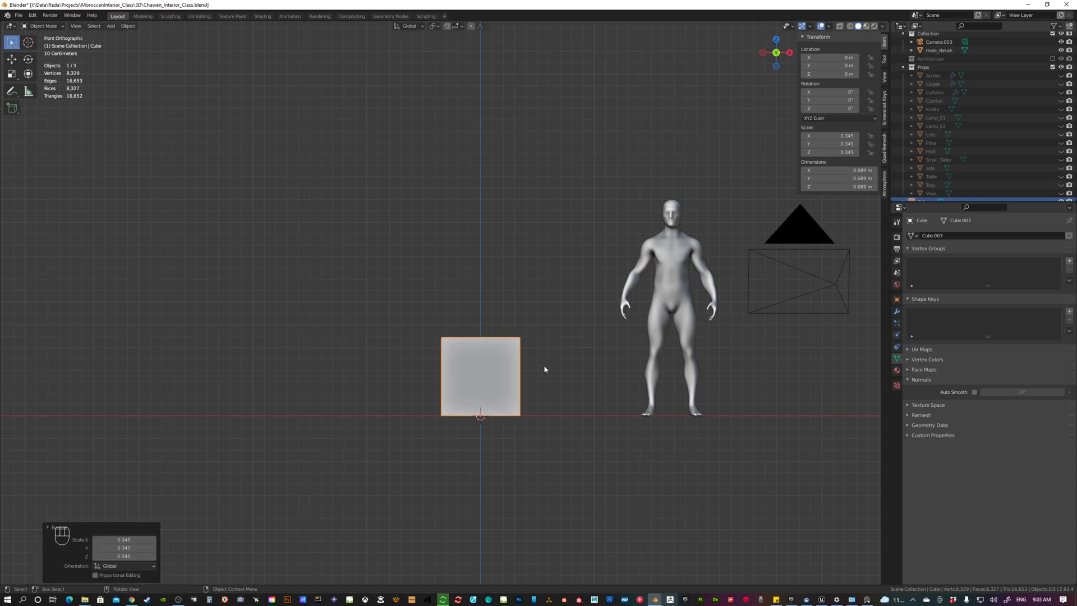
{"action": "key", "text": "s"}
{"action": "key", "text": "z"}
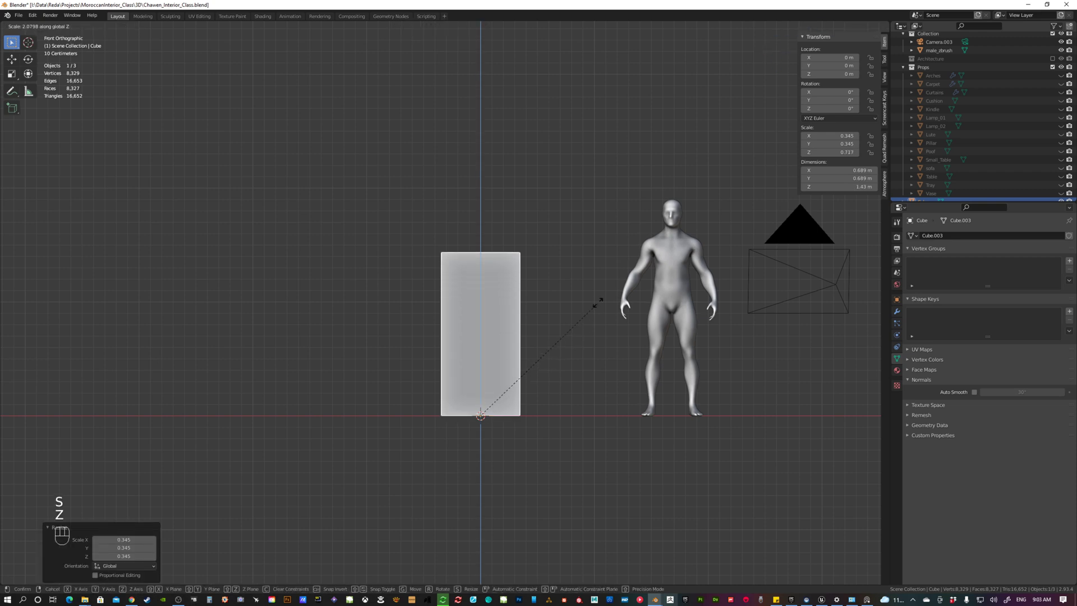
{"action": "left_click", "coordinate": [610, 291]}
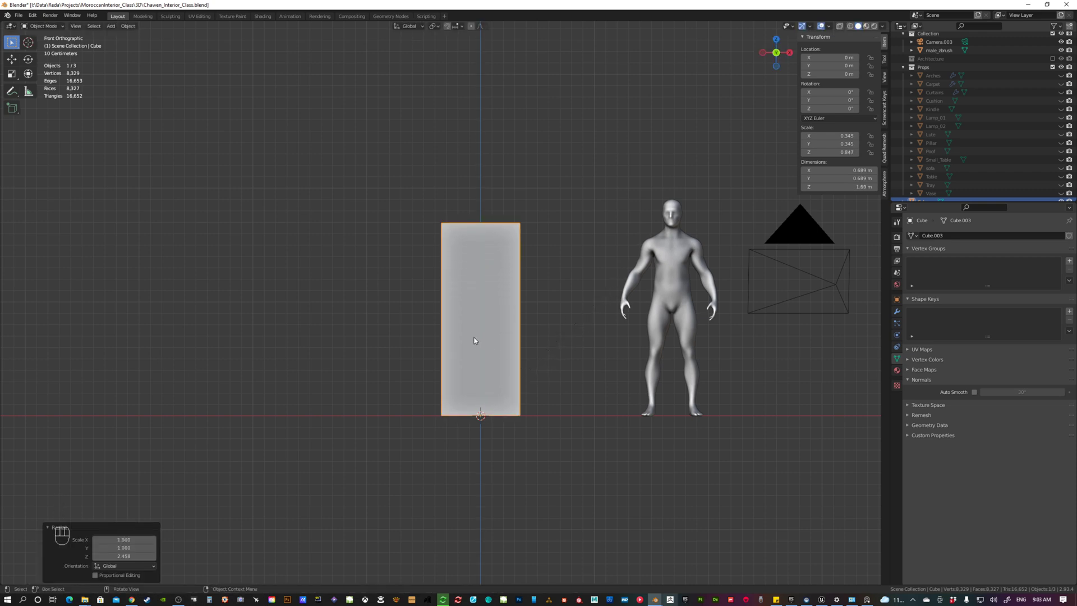
Flatten the box along Y by a factor of about 0.077 into a thin panel and apply all transforms.
{"action": "middle_click_drag", "start_coordinate": [610, 292], "coordinate": [587, 450]}
{"action": "key", "text": "s"}
{"action": "key", "text": "y"}
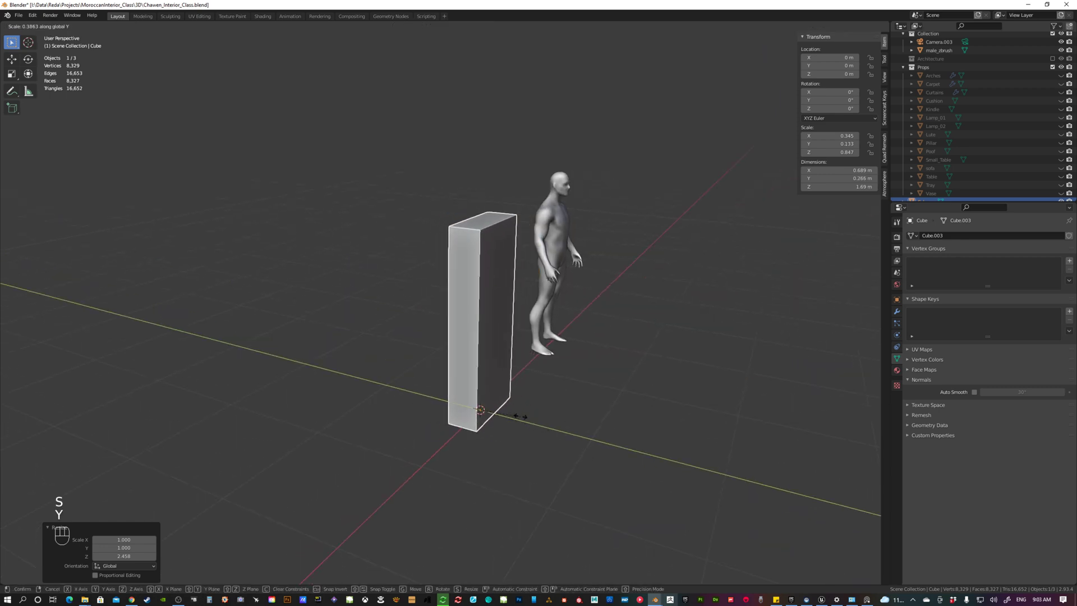
{"action": "left_click", "coordinate": [487, 400]}
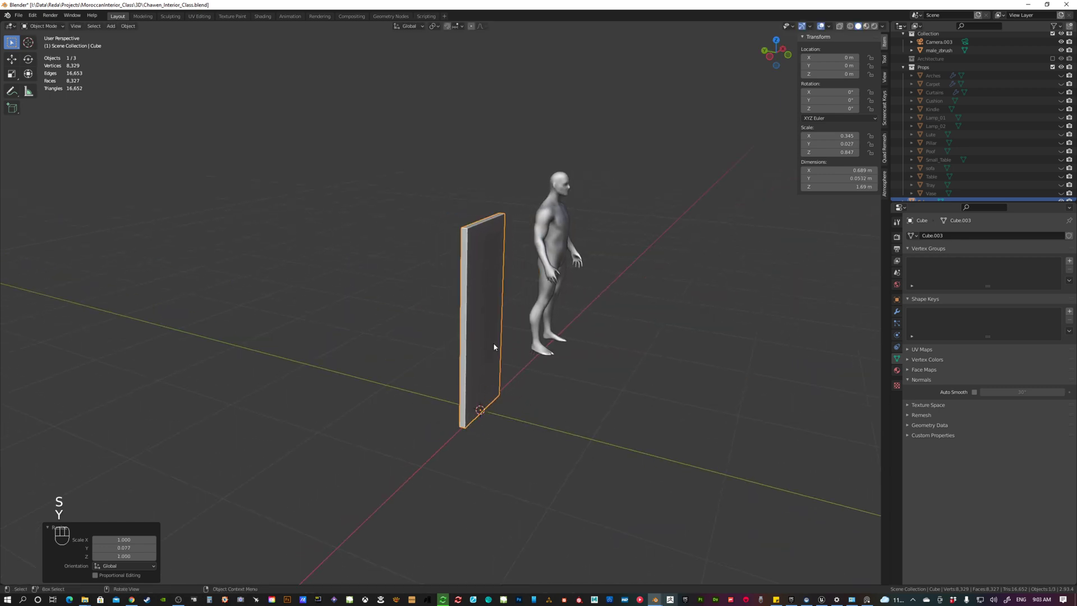
{"action": "middle_click_drag", "start_coordinate": [493, 342], "coordinate": [469, 338]}
{"action": "key", "text": "ctrl+a"}
{"action": "left_click", "coordinate": [453, 351]}
Rotate the thin panel 45° about the Z axis and apply its rotation.
{"action": "key", "text": "r"}
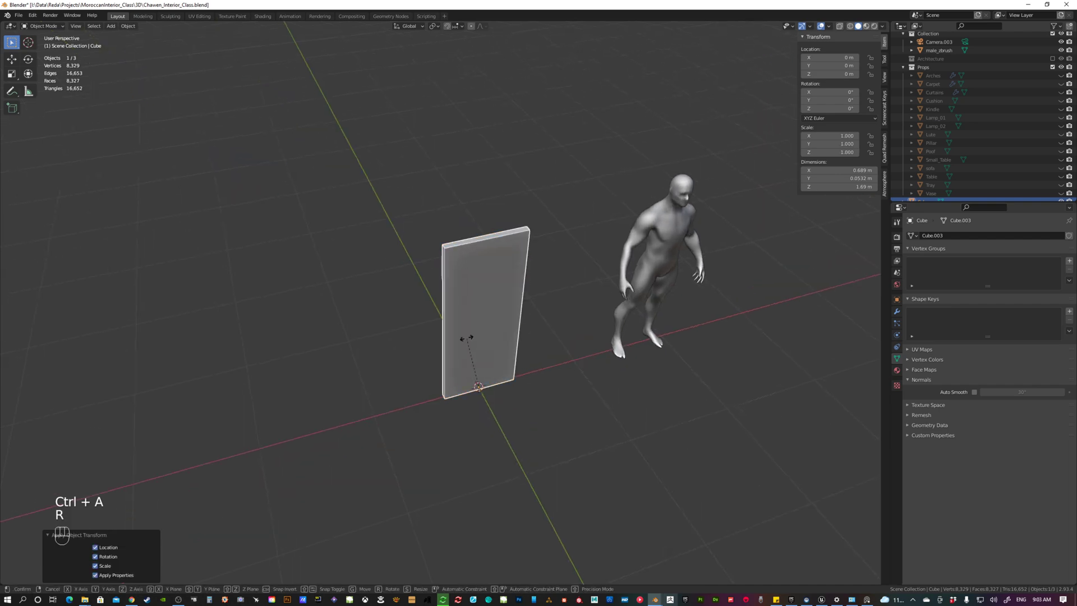
{"action": "key", "text": "z"}
{"action": "key", "text": "KP_4"}
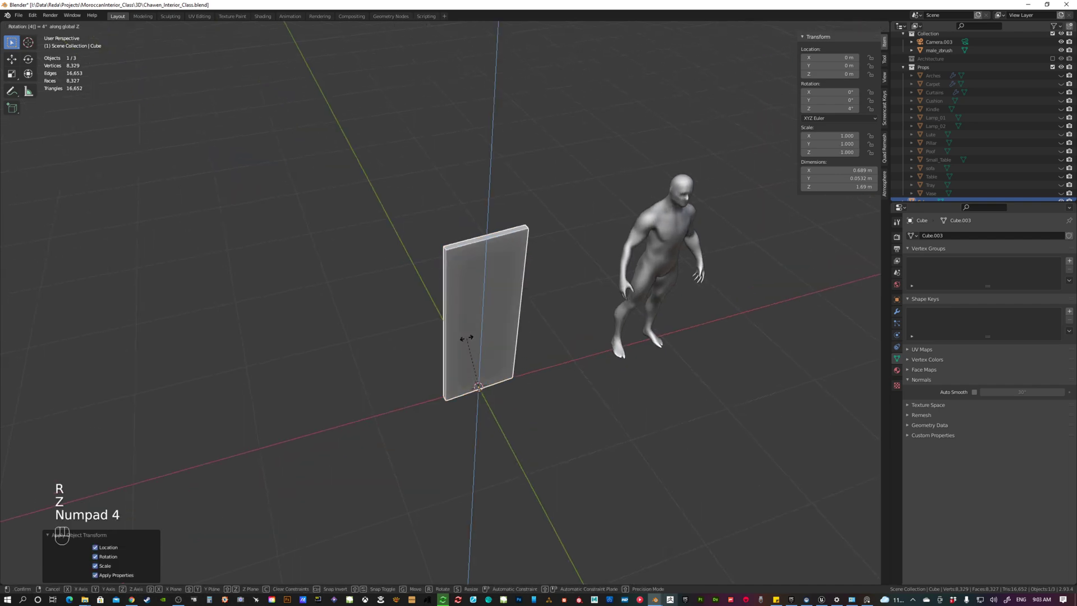
{"action": "key", "text": "KP_5"}
{"action": "key", "text": "KP_Enter"}
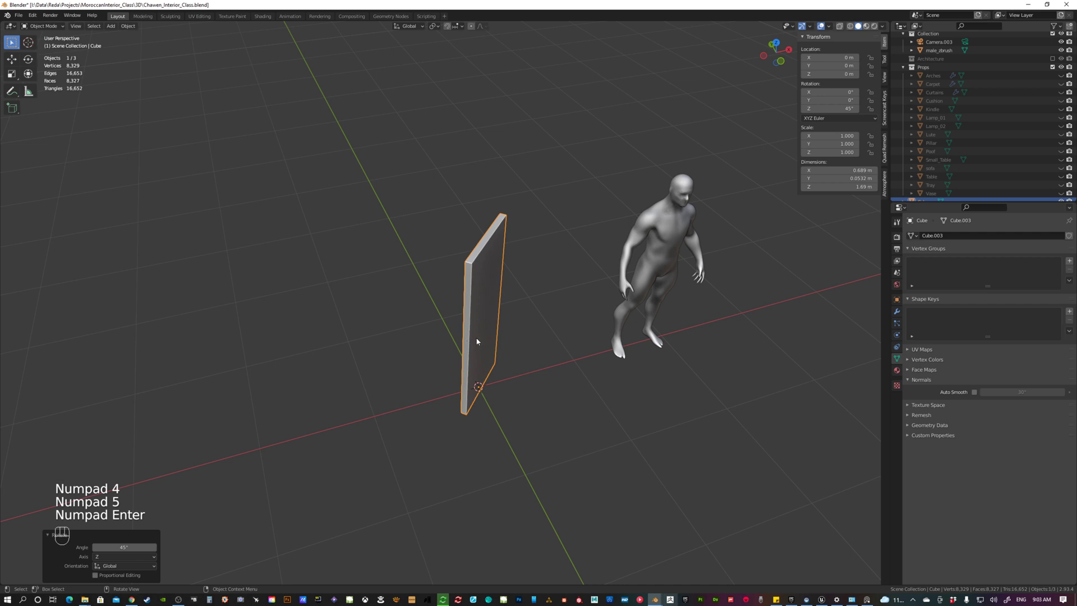
{"action": "middle_click_drag", "start_coordinate": [477, 341], "coordinate": [477, 343]}
{"action": "key", "text": "ctrl+a"}
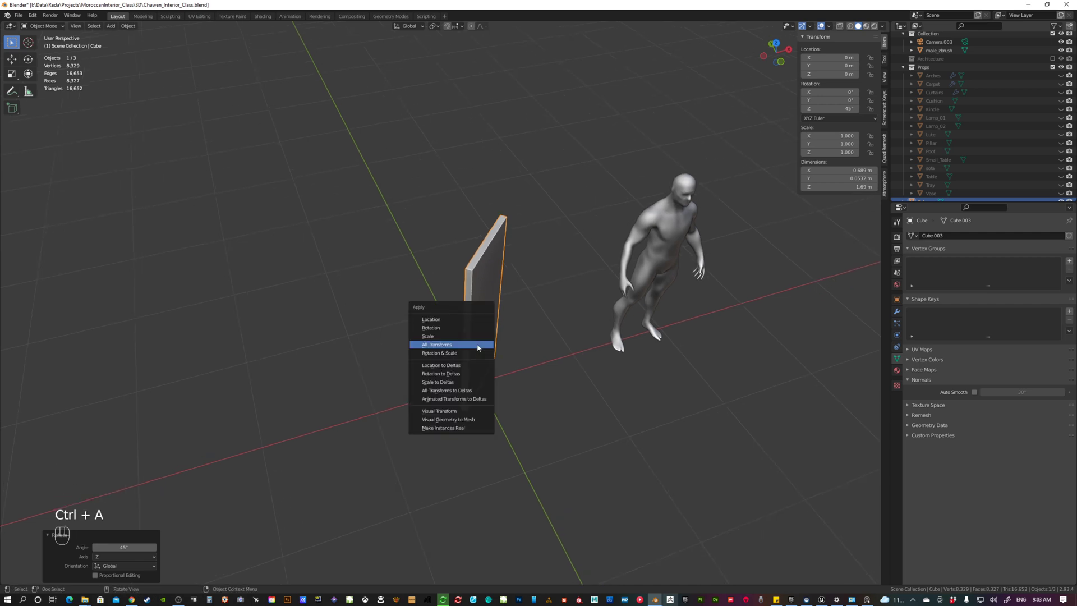
{"action": "left_click", "coordinate": [452, 328]}
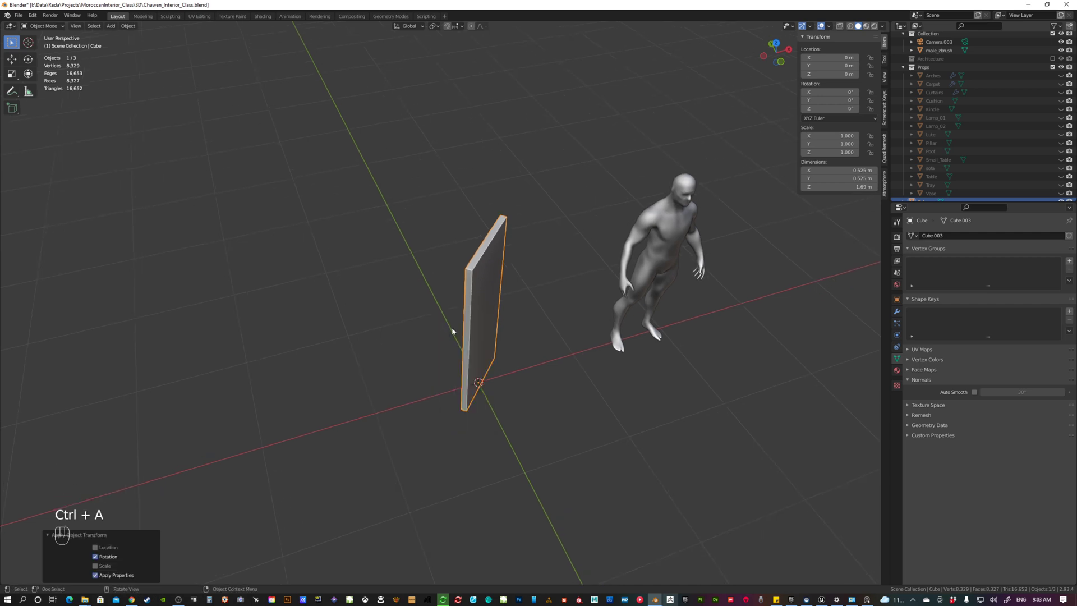
Add an Array modifier to the panel and set its count to 3.
{"action": "left_click", "coordinate": [897, 312]}
{"action": "left_click", "coordinate": [929, 236]}
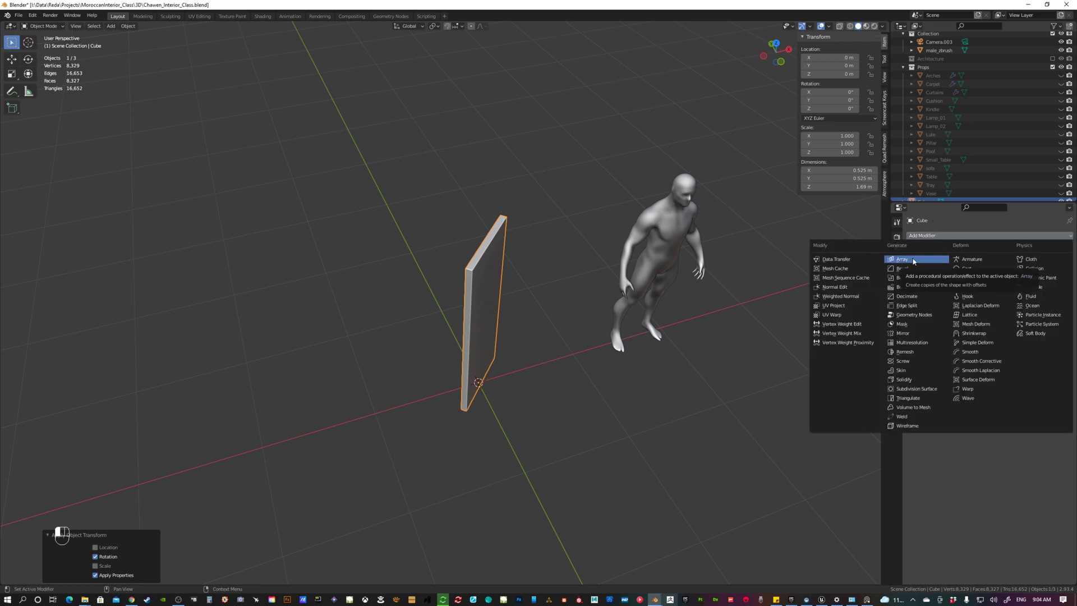
{"action": "left_click", "coordinate": [913, 261]}
{"action": "left_click", "coordinate": [1060, 273]}
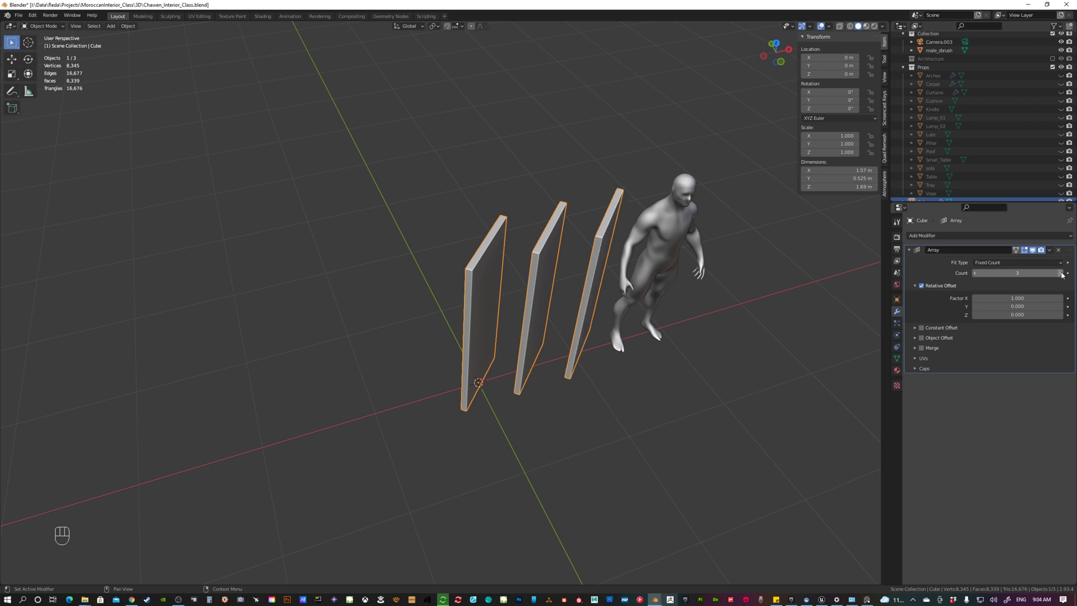
Switch to the PureRef mood board, examine the folding screen in the first Mood and Concept image, and return to Blender.
{"action": "middle_click_drag", "start_coordinate": [552, 373], "coordinate": [594, 375]}
{"action": "key", "text": "alt+Tab"}
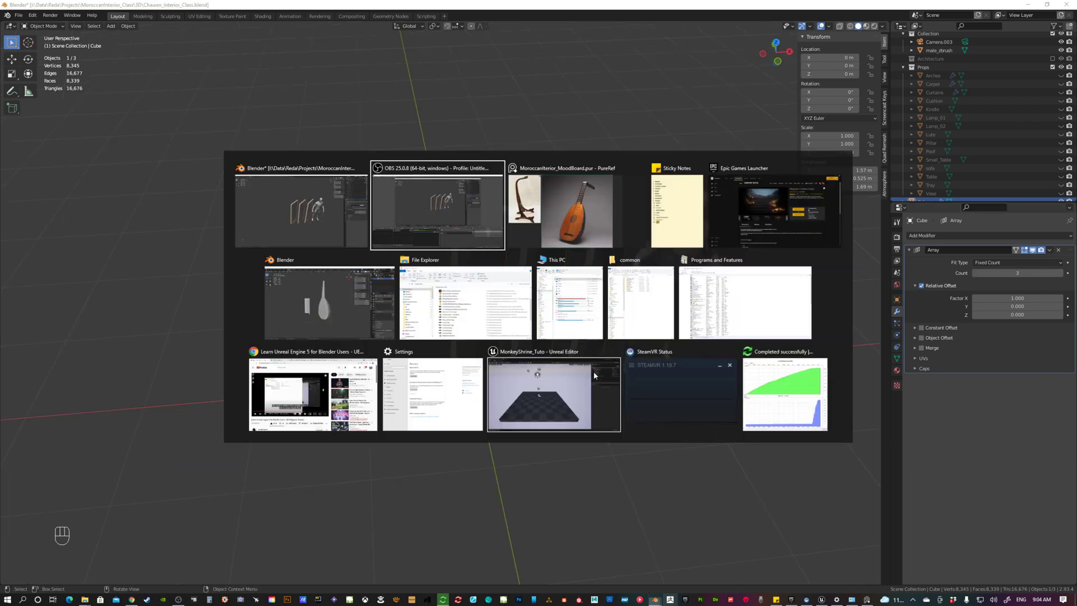
{"action": "key", "text": "Escape"}
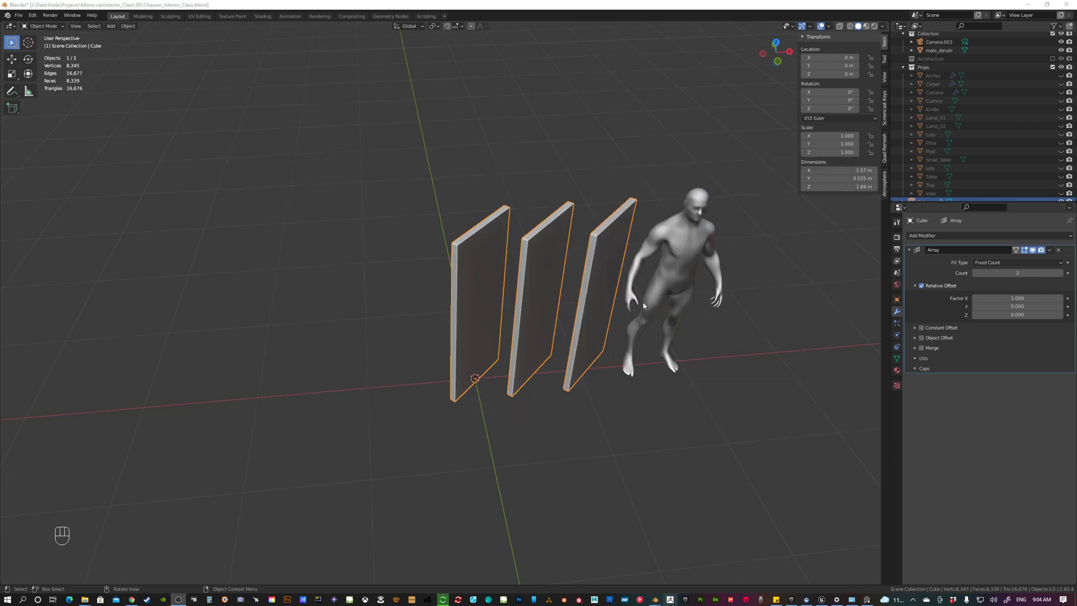
{"action": "key", "text": "alt+Tab"}
{"action": "left_click", "coordinate": [613, 230]}
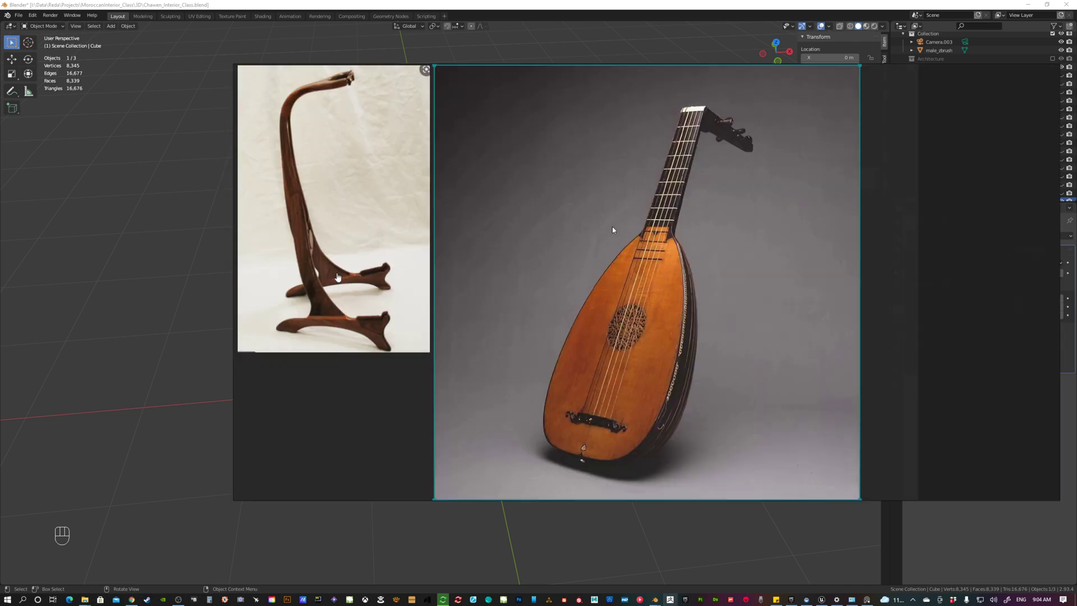
{"action": "scroll", "coordinate": [613, 230], "scroll_direction": "down", "scroll_amount": 5}
{"action": "scroll", "coordinate": [597, 267], "scroll_direction": "up", "scroll_amount": 3}
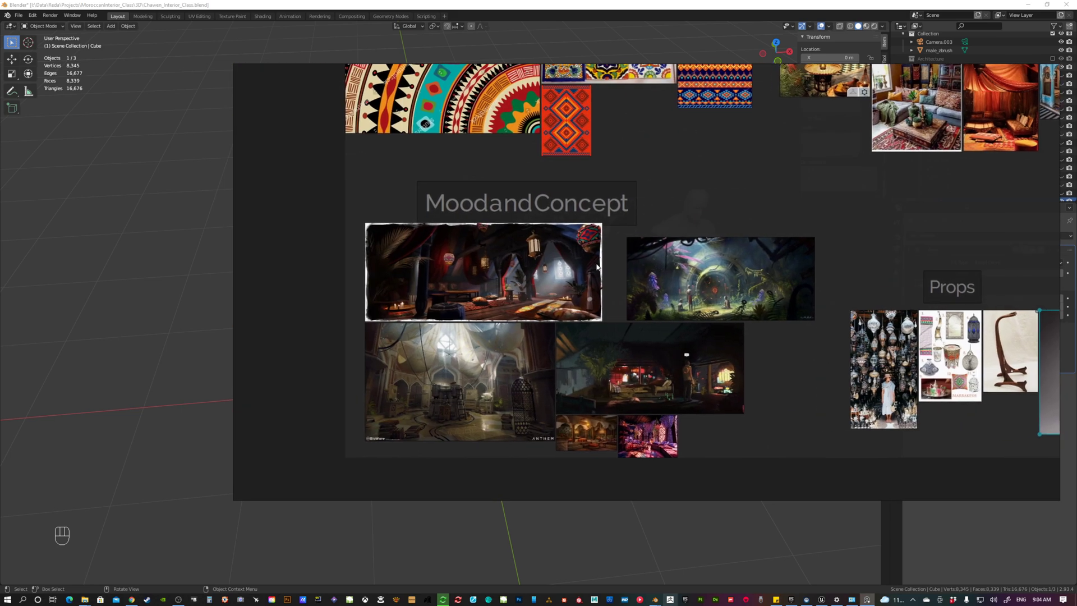
{"action": "double_click", "coordinate": [598, 267]}
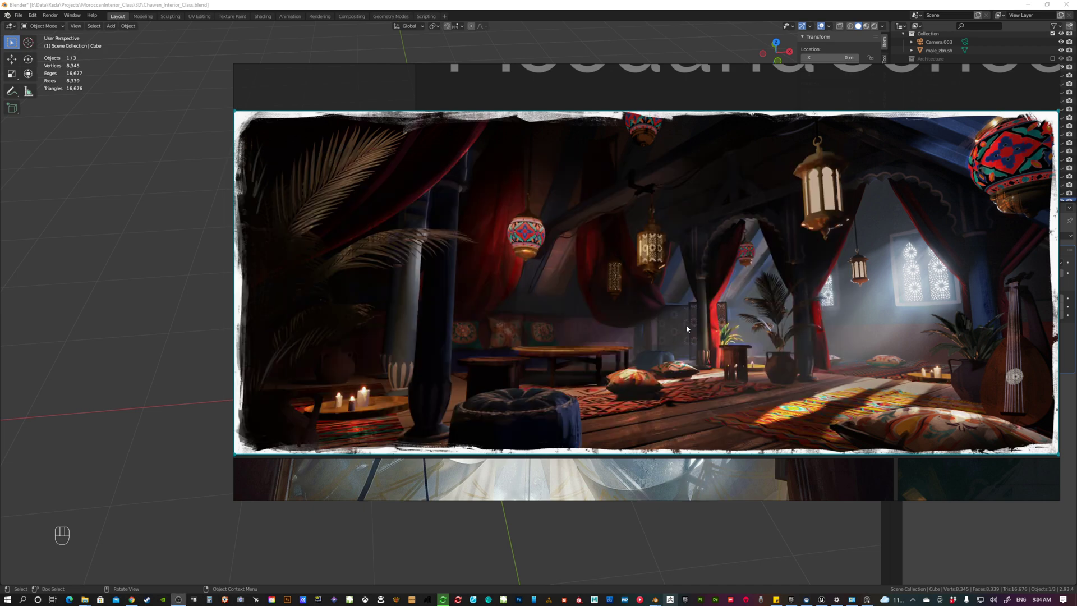
{"action": "left_click", "coordinate": [589, 8]}
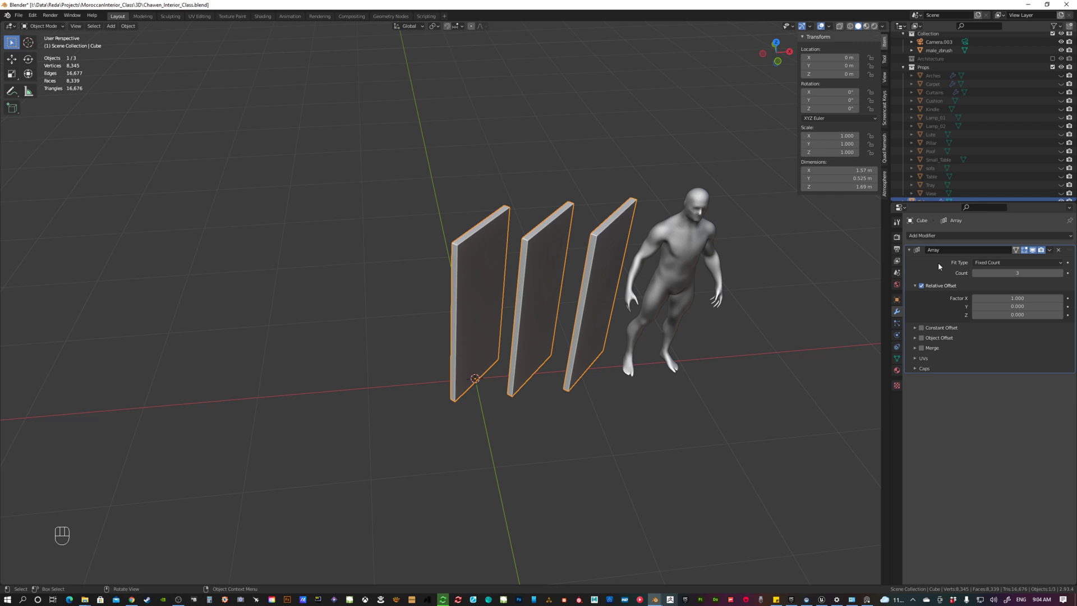
Apply the Array modifier and enter Edit Mode on the three panels.
{"action": "left_click", "coordinate": [1050, 250]}
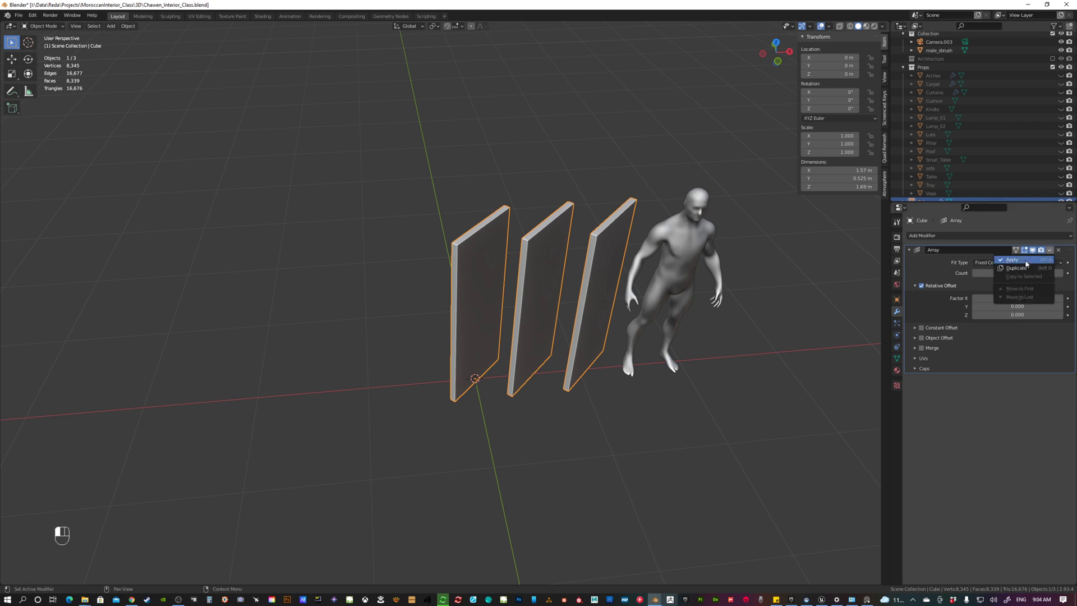
{"action": "left_click", "coordinate": [1026, 261]}
{"action": "key", "text": "Tab"}
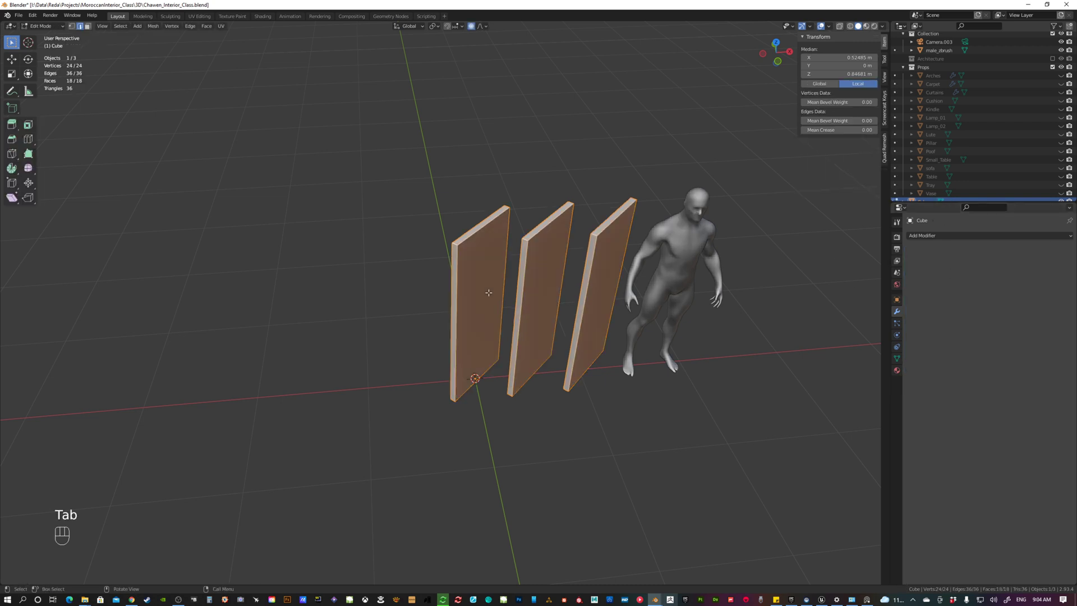
Select the whole middle panel as linked geometry and rotate it 90° about the Z axis.
{"action": "left_click", "coordinate": [531, 266]}
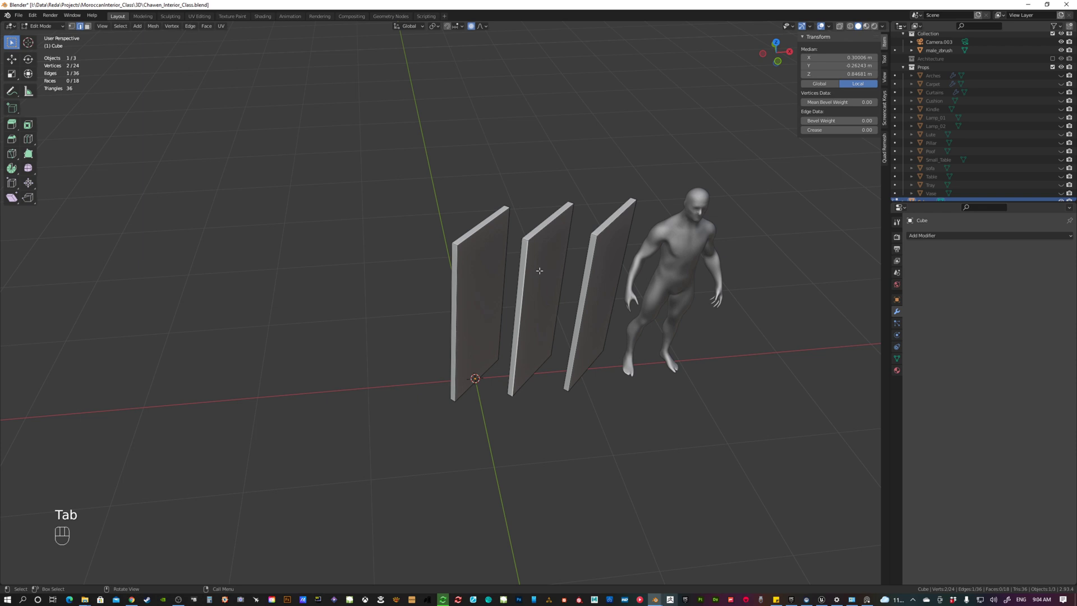
{"action": "key", "text": "3"}
{"action": "left_click", "coordinate": [546, 292]}
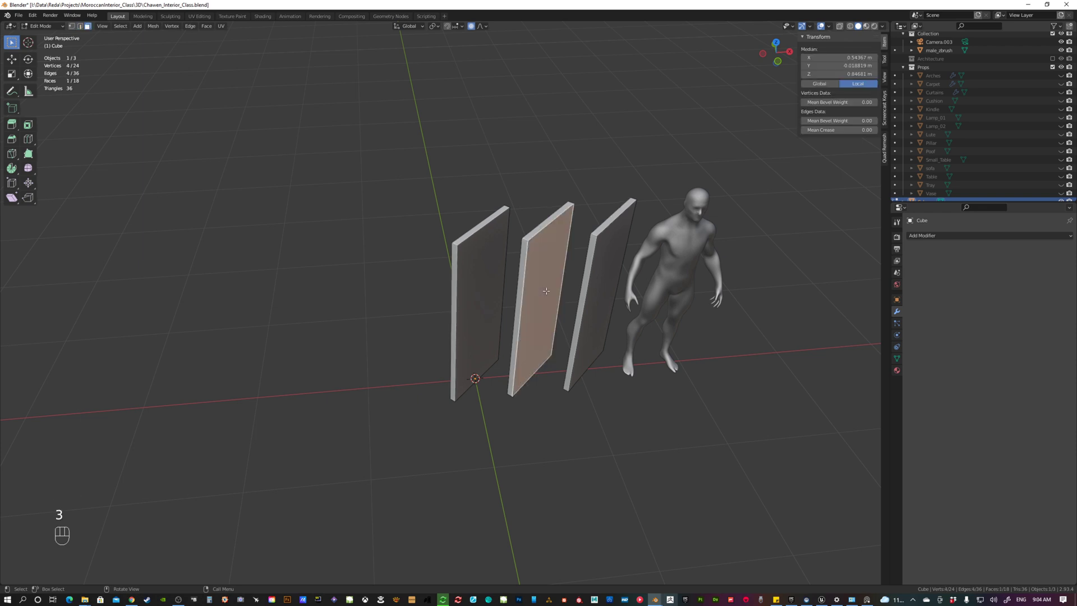
{"action": "key", "text": "l"}
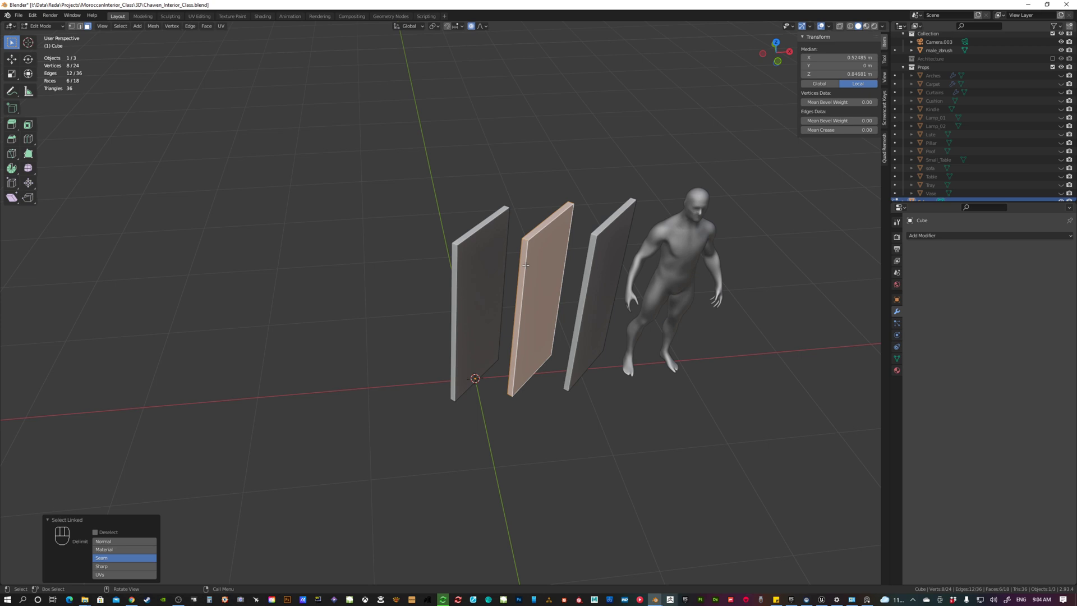
{"action": "key", "text": "r"}
{"action": "key", "text": "z"}
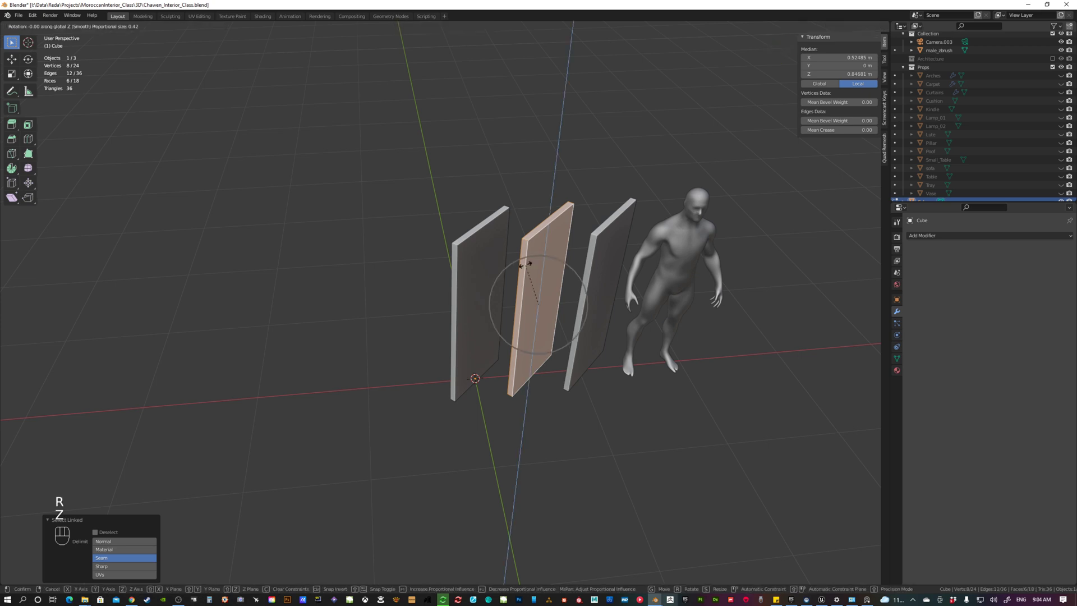
{"action": "key", "text": "KP_9"}
{"action": "key", "text": "KP_0"}
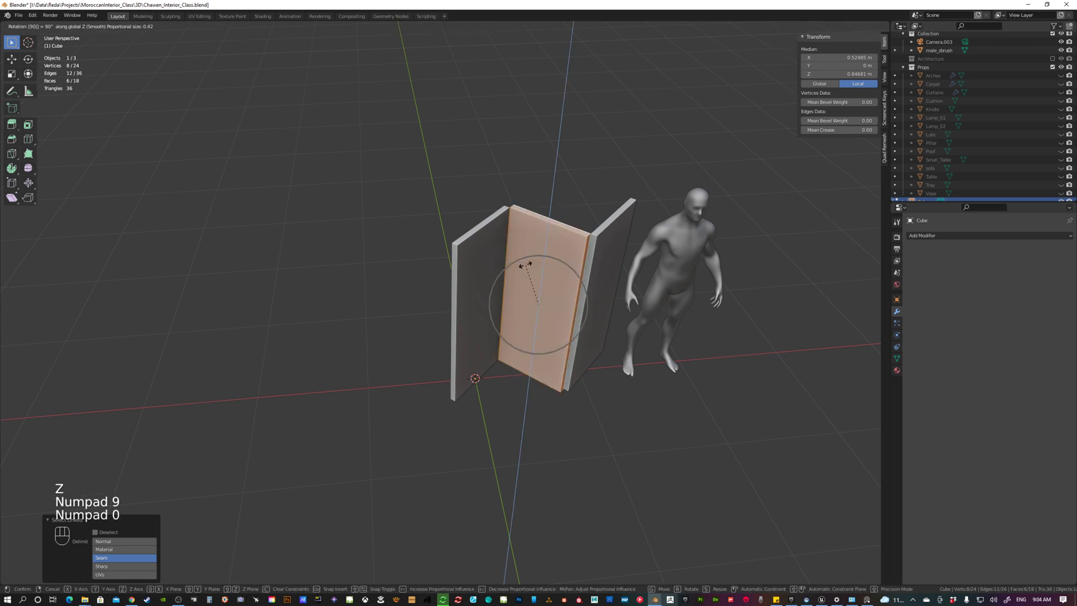
{"action": "key", "text": "KP_Enter"}
{"action": "middle_click_drag", "start_coordinate": [530, 263], "coordinate": [561, 268]}
Return to Object Mode and apply all transforms to the folded panels.
{"action": "key", "text": "Tab"}
{"action": "key", "text": "ctrl+a"}
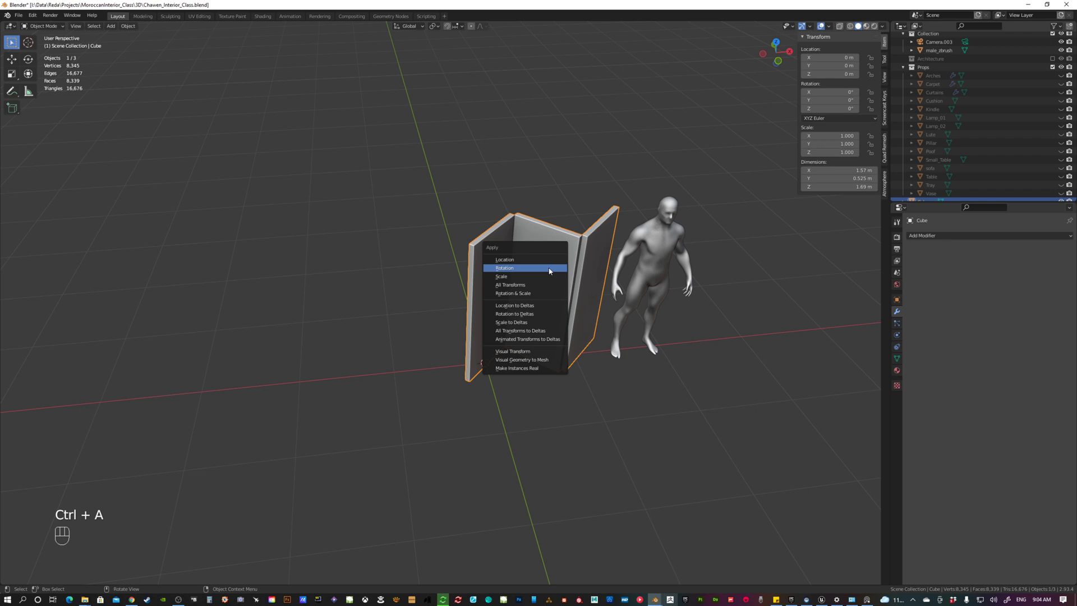
{"action": "left_click", "coordinate": [531, 284]}
Rename the panel object as Screen and move it to the Props collection.
{"action": "scroll", "coordinate": [931, 171], "scroll_direction": "down", "scroll_amount": 1}
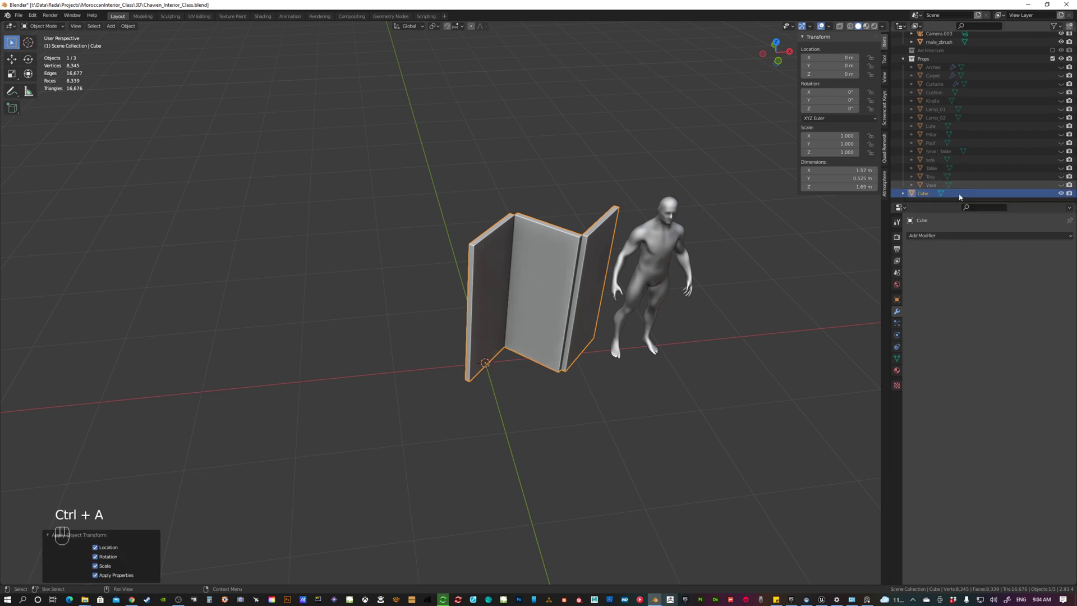
{"action": "double_click", "coordinate": [929, 193]}
{"action": "type", "text": "Scre"}
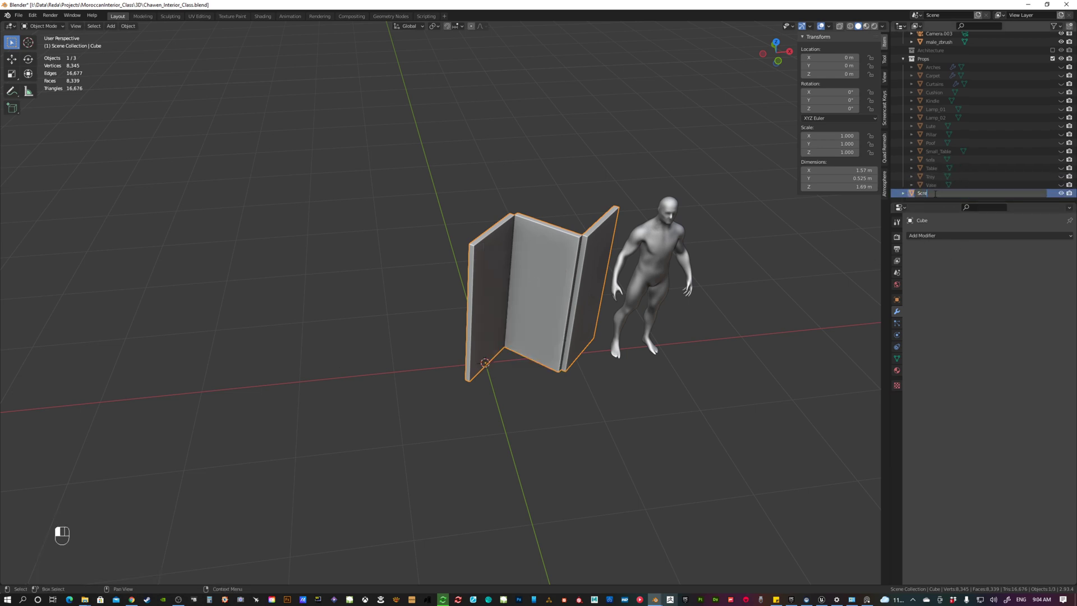
{"action": "type", "text": "en"}
{"action": "key", "text": "Return"}
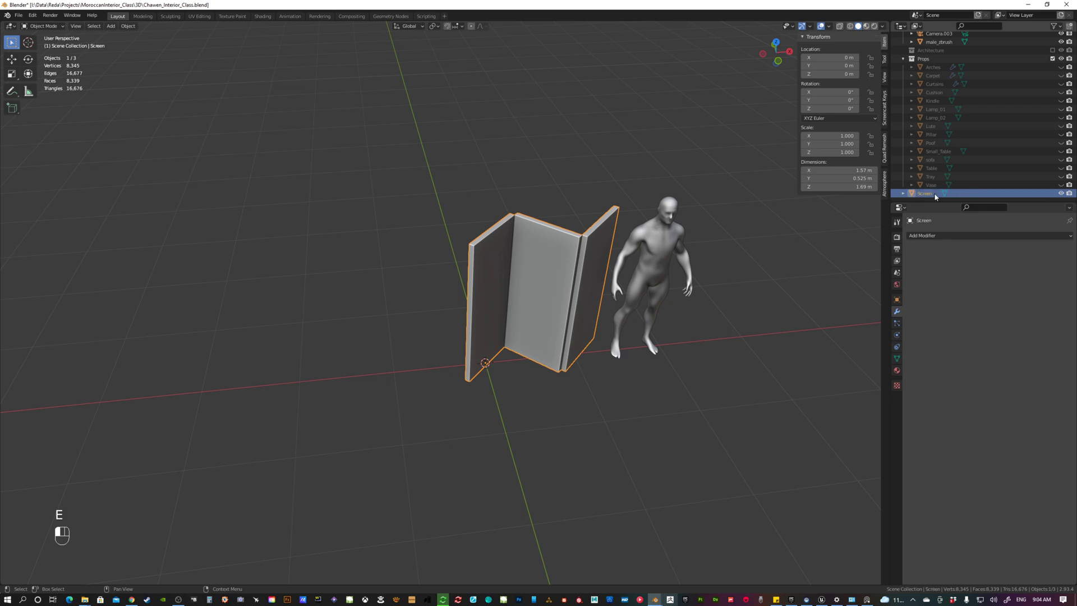
{"action": "key", "text": "m"}
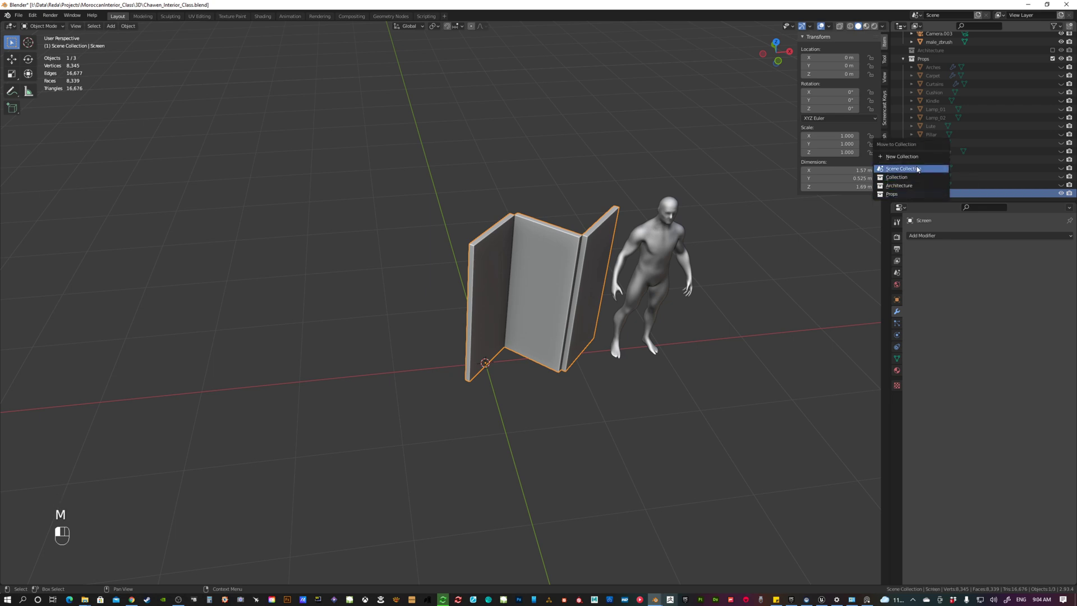
{"action": "left_click", "coordinate": [895, 194]}
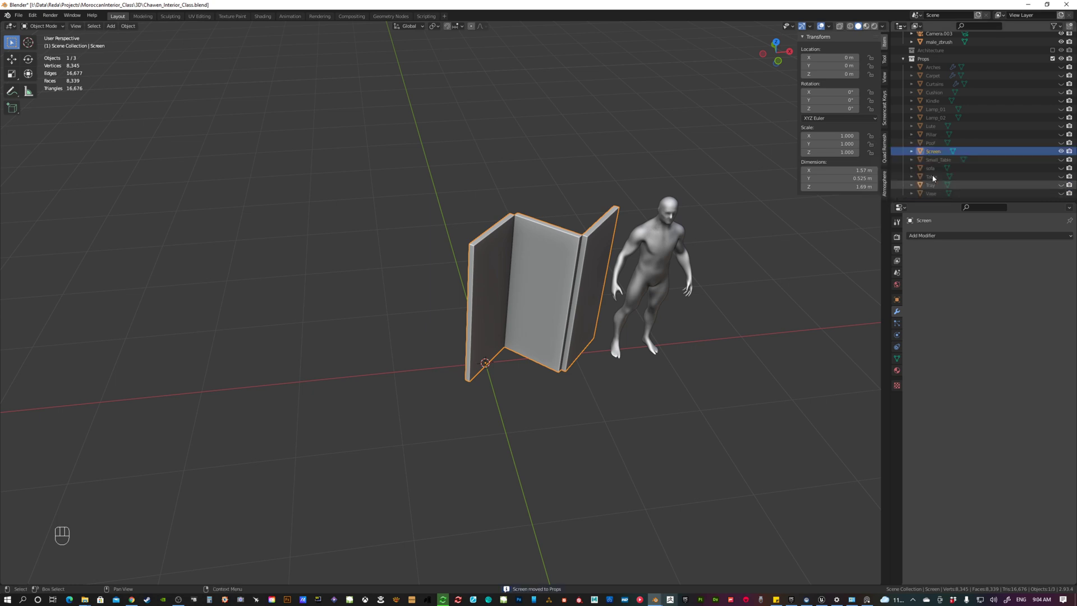
Reveal all the hidden prop objects in the scene.
{"action": "scroll", "coordinate": [1037, 109], "scroll_direction": "up", "scroll_amount": 2}
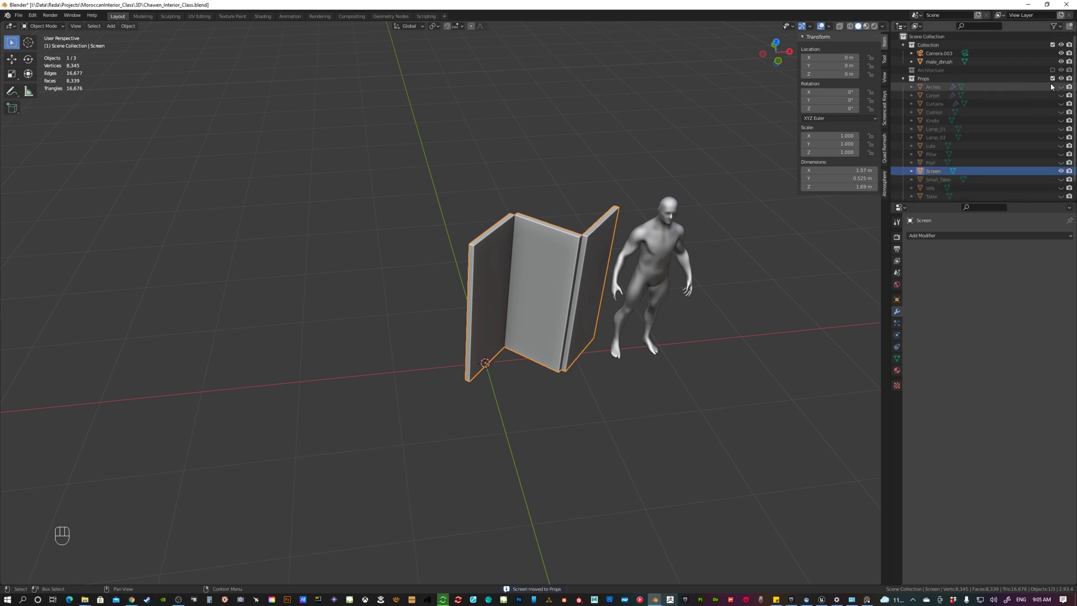
{"action": "key", "text": "alt+h"}
{"action": "scroll", "coordinate": [570, 248], "scroll_direction": "down", "scroll_amount": 6}
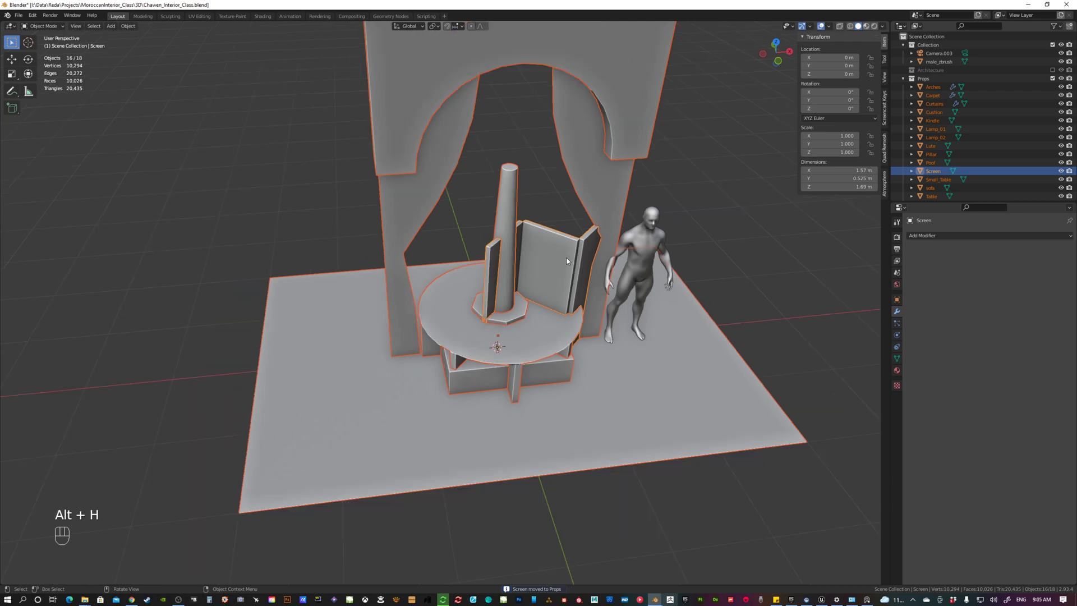
{"action": "middle_click_drag", "start_coordinate": [530, 273], "coordinate": [673, 250]}
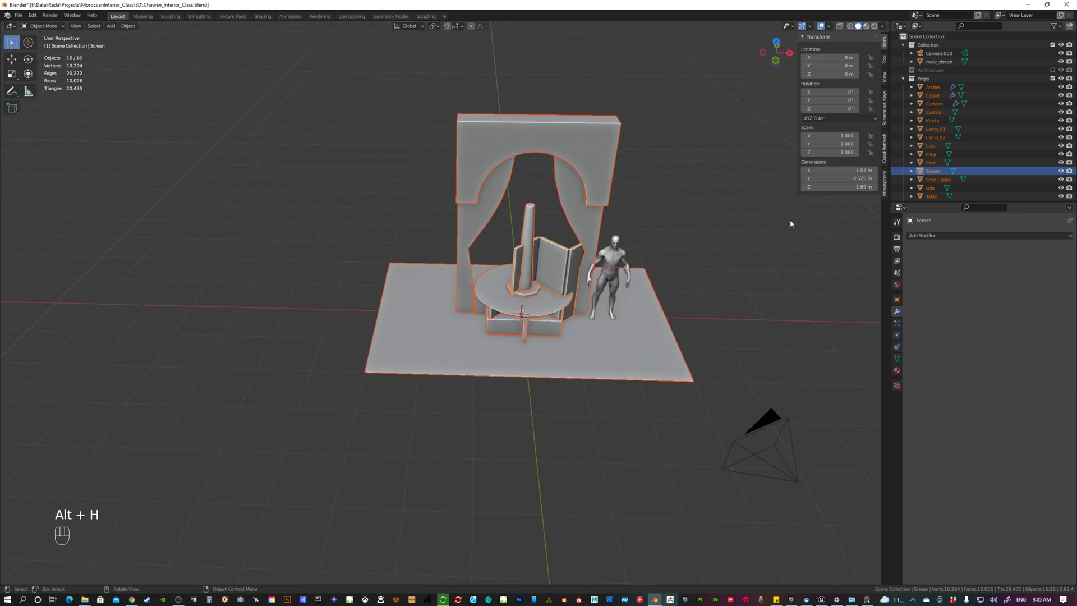
Exclude the Props collection and enable Architecture in the view layer, then select the Interior building.
{"action": "left_click", "coordinate": [1053, 78]}
{"action": "left_click", "coordinate": [1052, 70]}
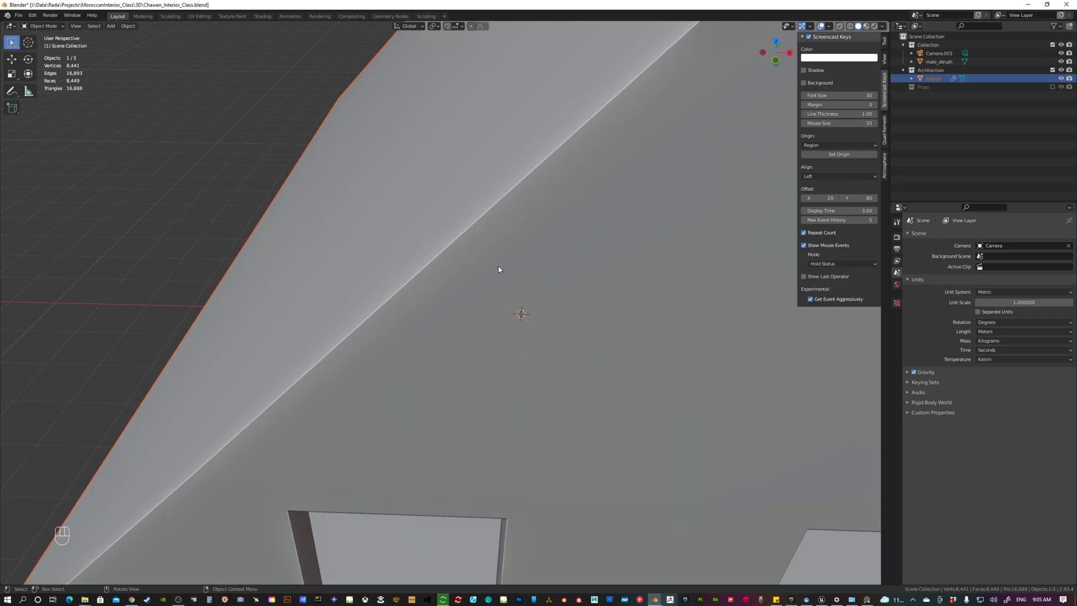
{"action": "scroll", "coordinate": [499, 267], "scroll_direction": "down", "scroll_amount": 8}
{"action": "middle_click_drag", "start_coordinate": [517, 288], "coordinate": [560, 284]}
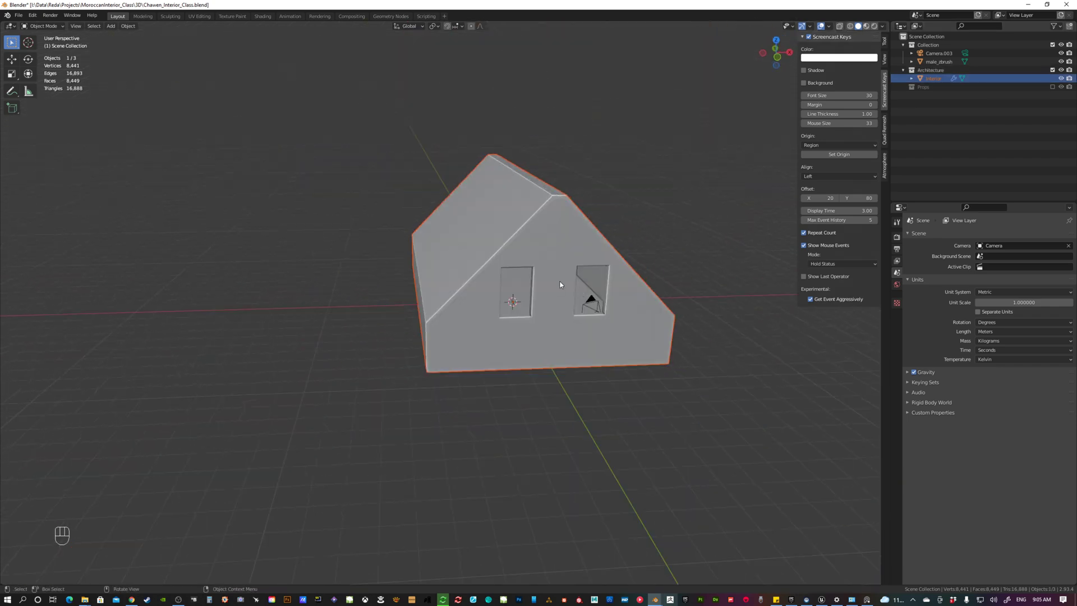
{"action": "scroll", "coordinate": [520, 291], "scroll_direction": "up", "scroll_amount": 8}
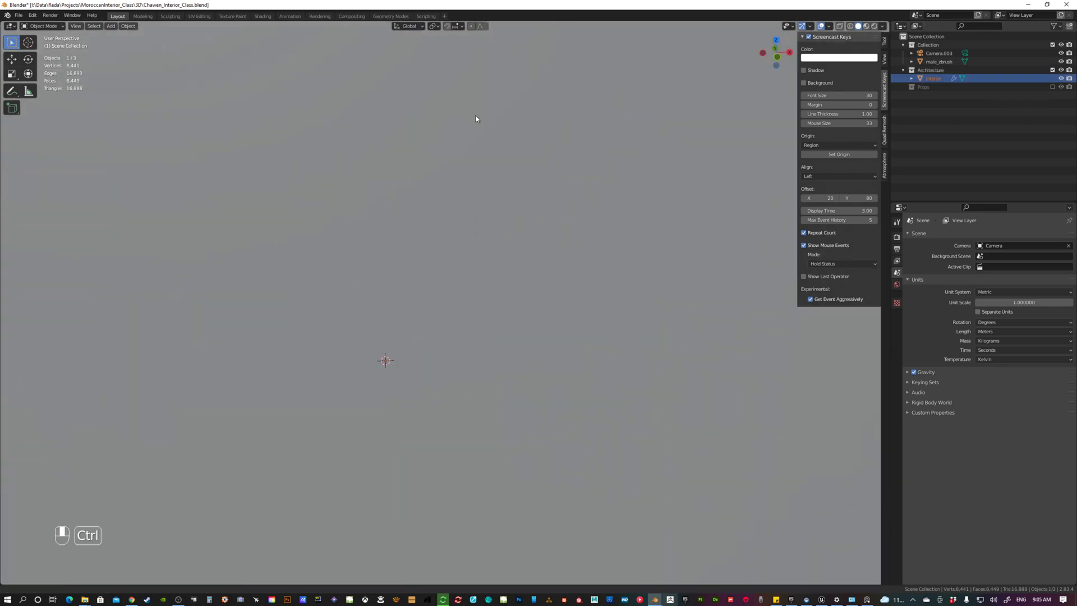
{"action": "middle_click_drag", "start_coordinate": [476, 119], "coordinate": [463, 292], "text": "ctrl"}
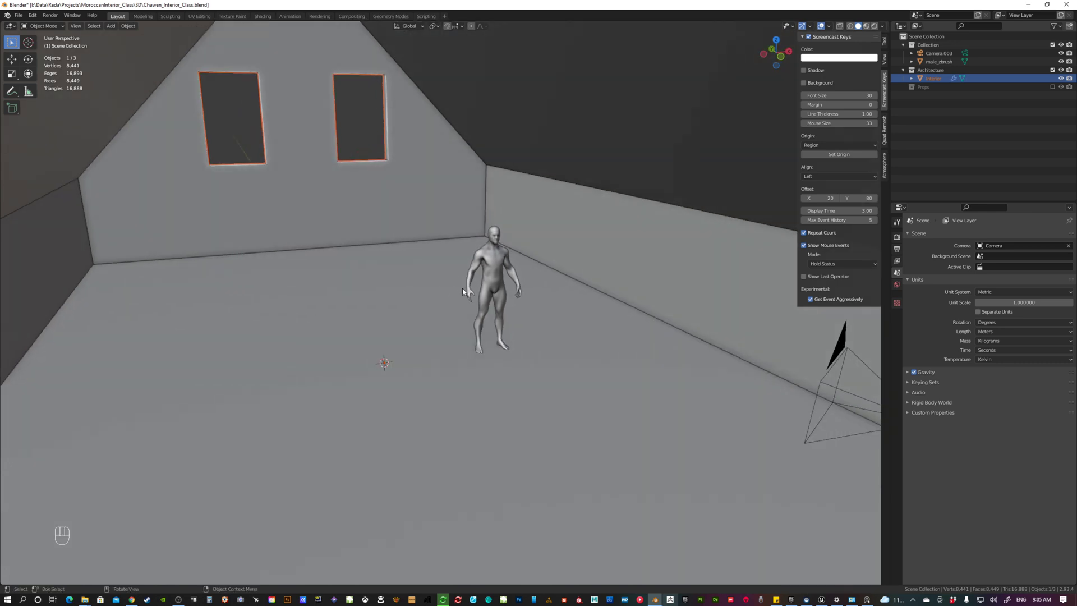
{"action": "scroll", "coordinate": [471, 291], "scroll_direction": "down", "scroll_amount": 12}
{"action": "scroll", "coordinate": [479, 292], "scroll_direction": "up", "scroll_amount": 2}
{"action": "left_click", "coordinate": [479, 285]}
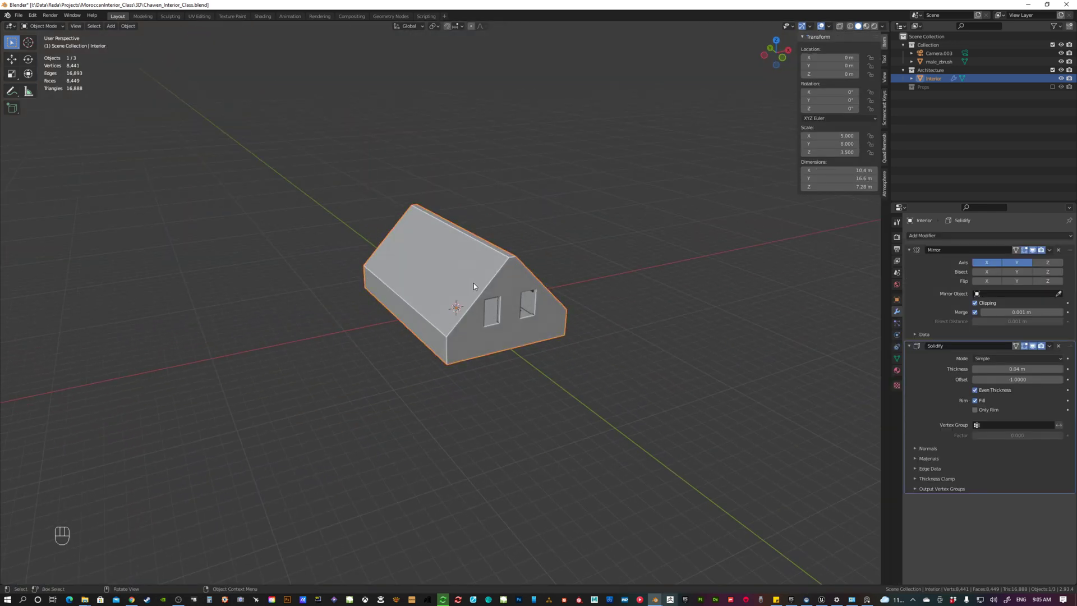